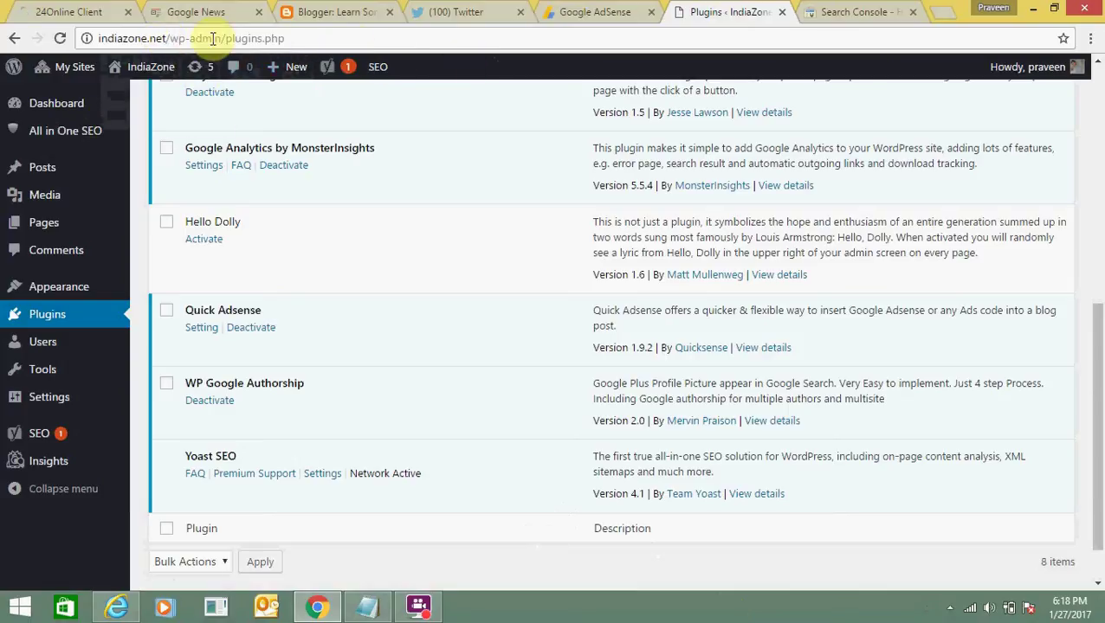
Step: Locate Yoast SEO 4.1 among the 8 installed plugins on the Plugins page
mouse_move(40, 293)
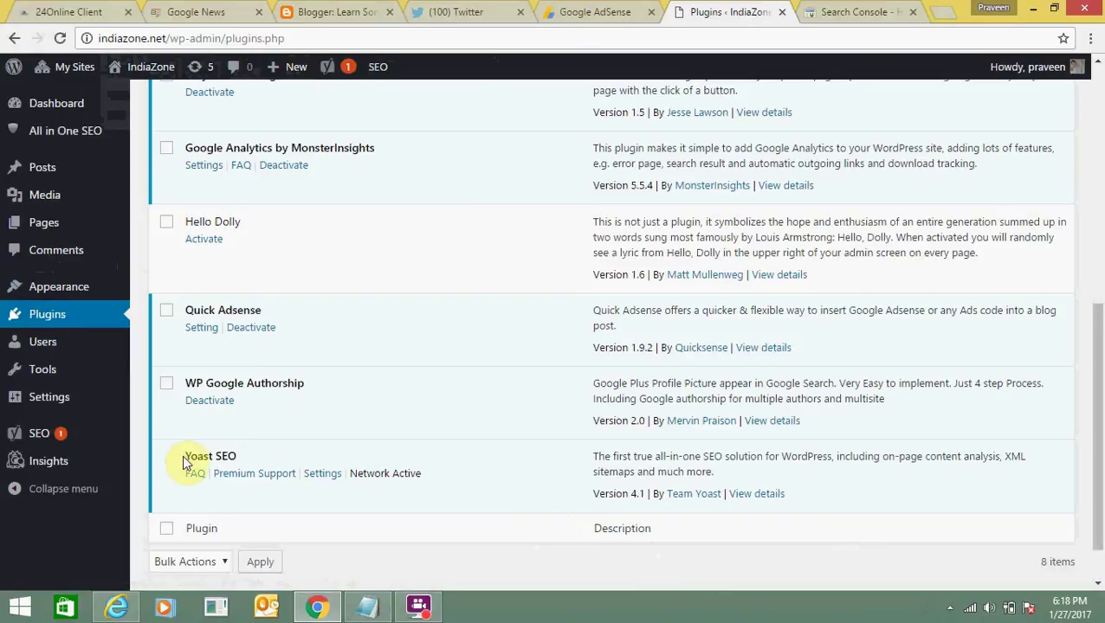
drag(184, 457, 242, 456)
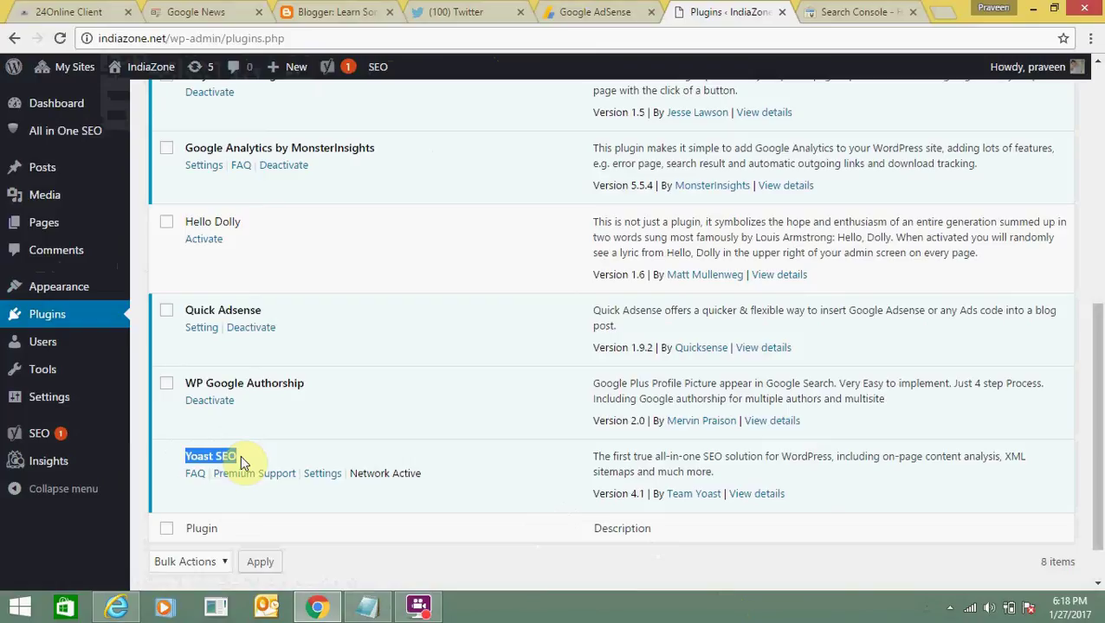
mouse_move(1095, 373)
mouse_down()
mouse_move(1101, 242)
mouse_move(1101, 377)
mouse_up()
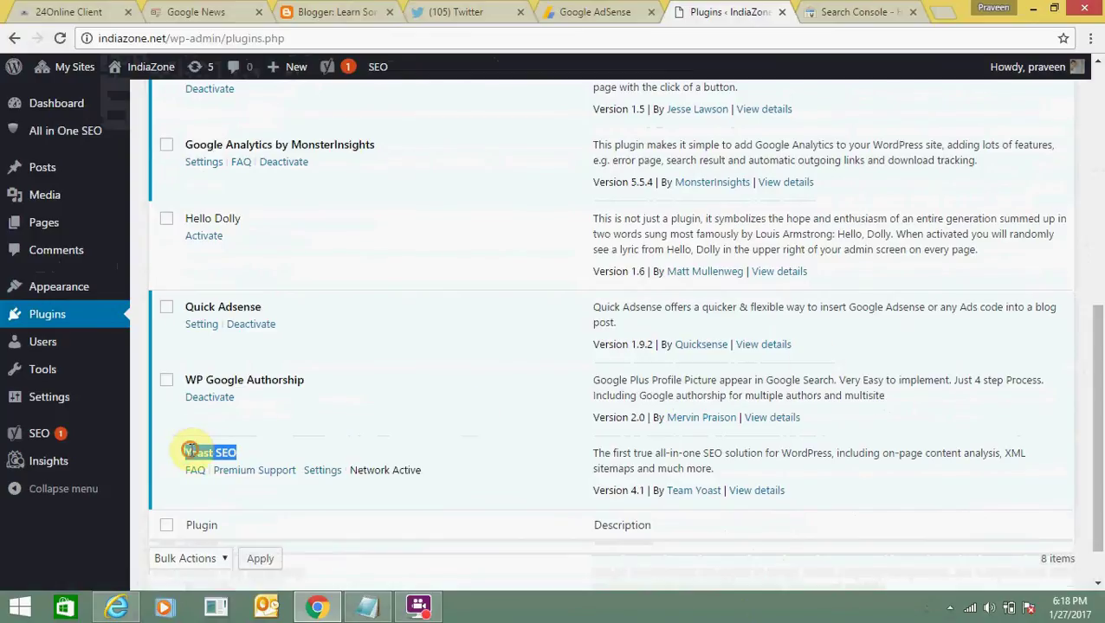
drag(187, 452, 227, 450)
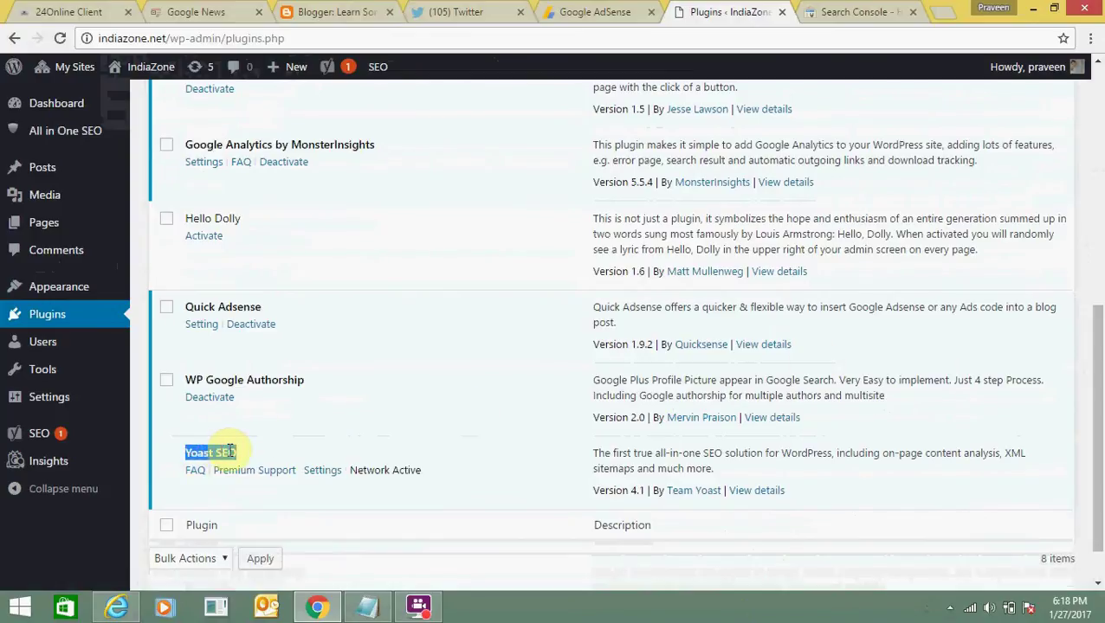
drag(186, 453, 256, 452)
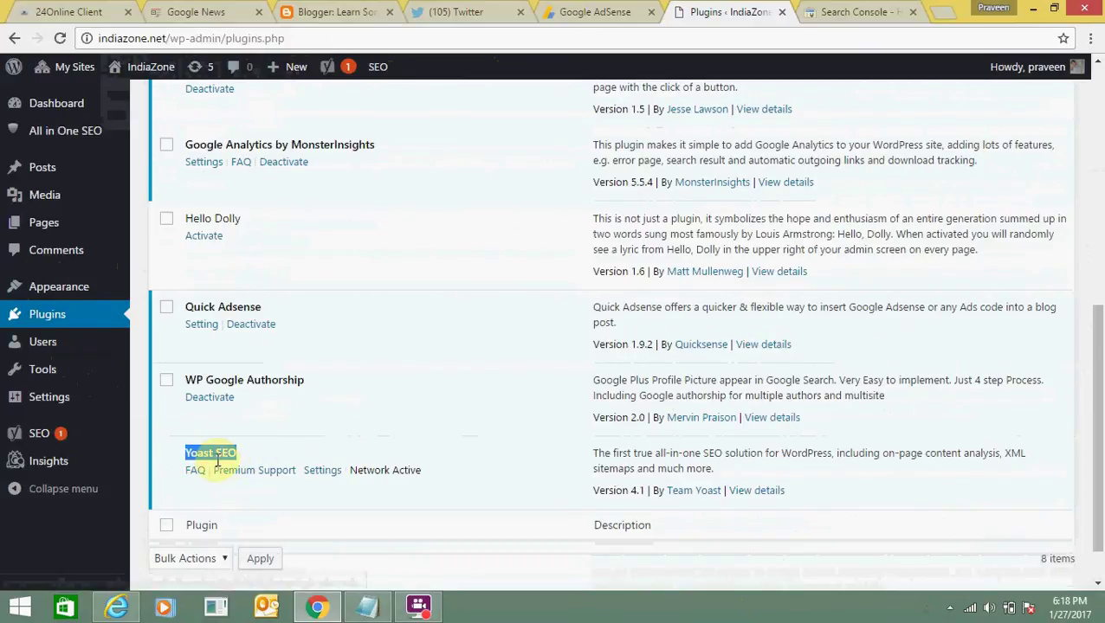
Step: Go to Yoast SEO's Features settings
click(330, 477)
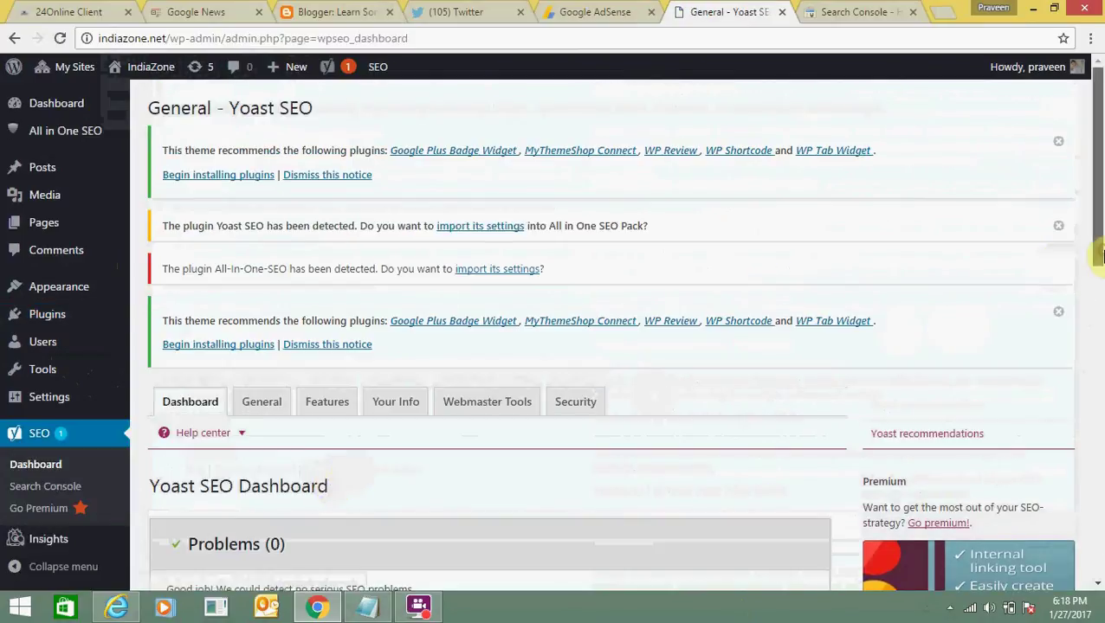
scroll(1102, 253, down, 2)
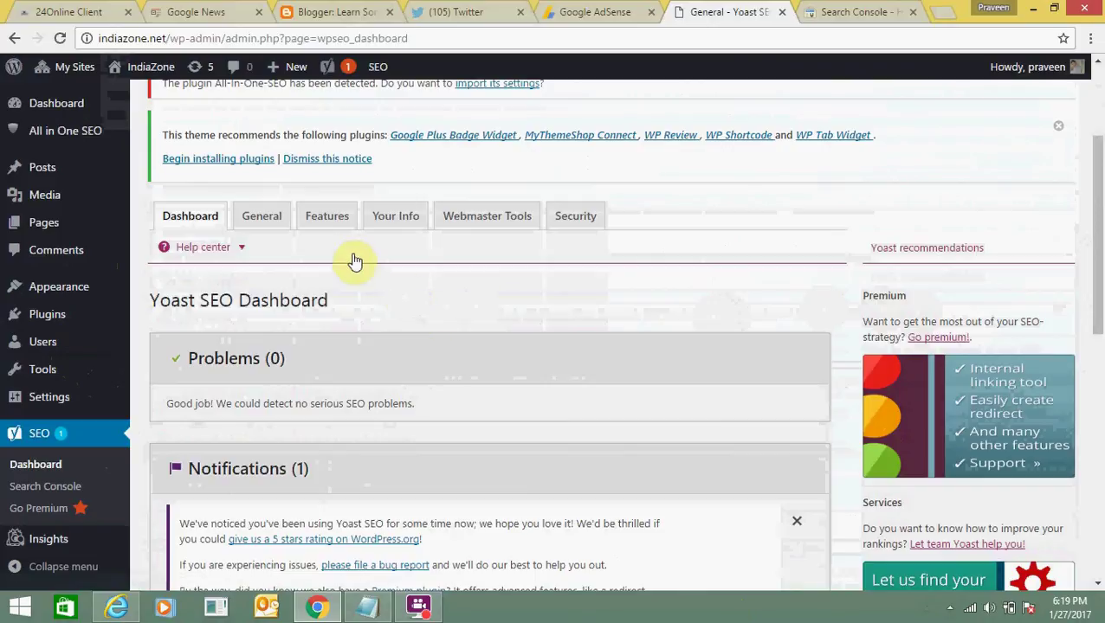
click(335, 230)
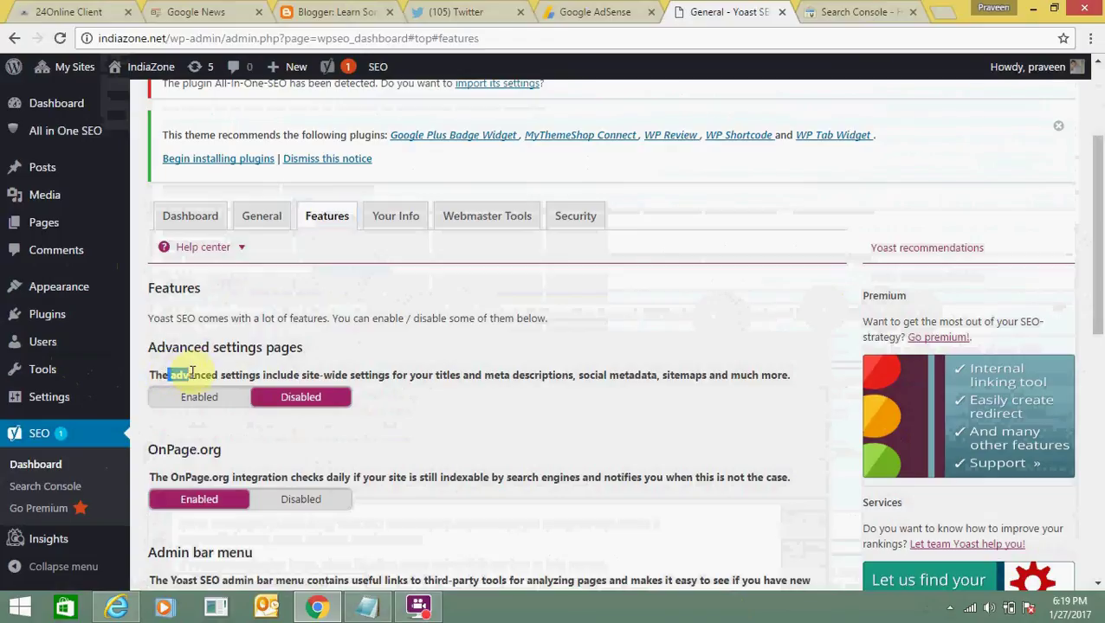
Step: Switch Advanced settings pages to Enabled
drag(171, 374, 547, 381)
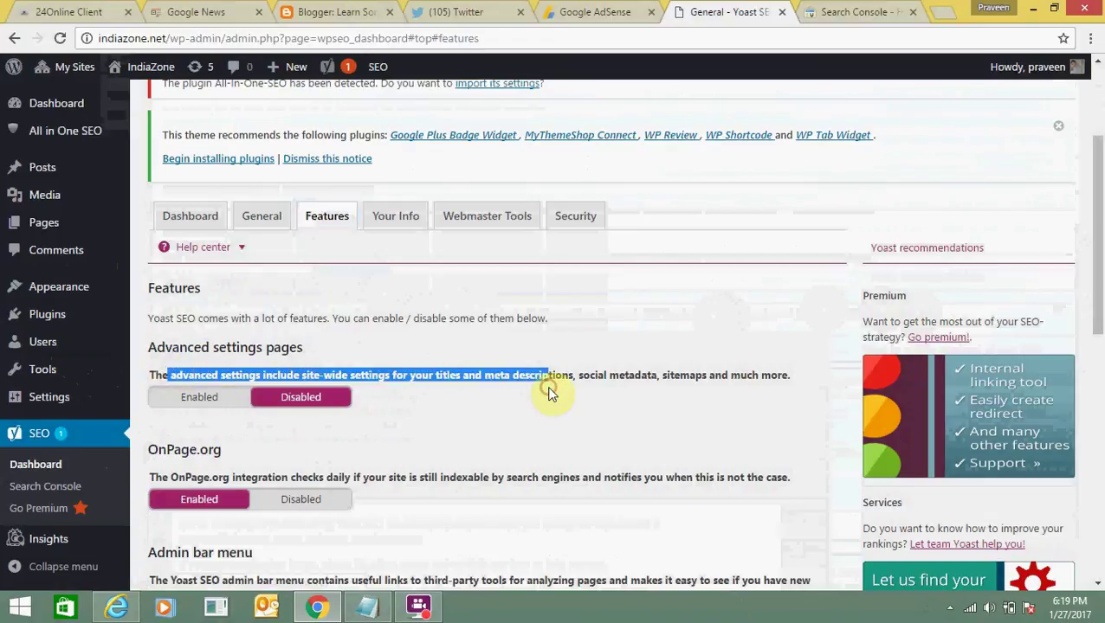
drag(755, 377, 465, 377)
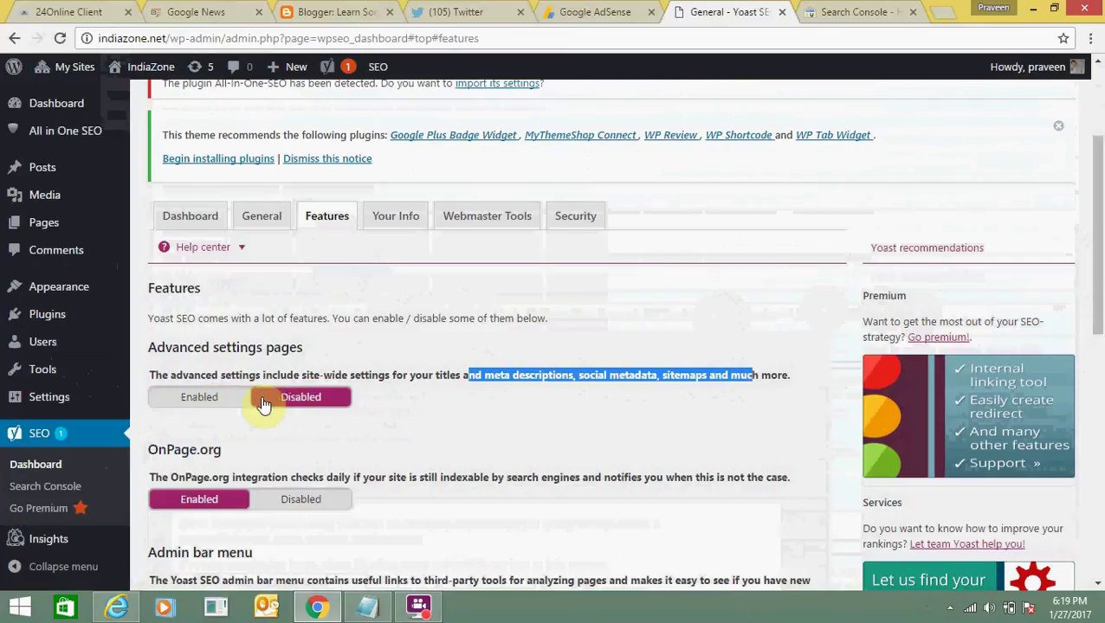
click(293, 405)
click(218, 404)
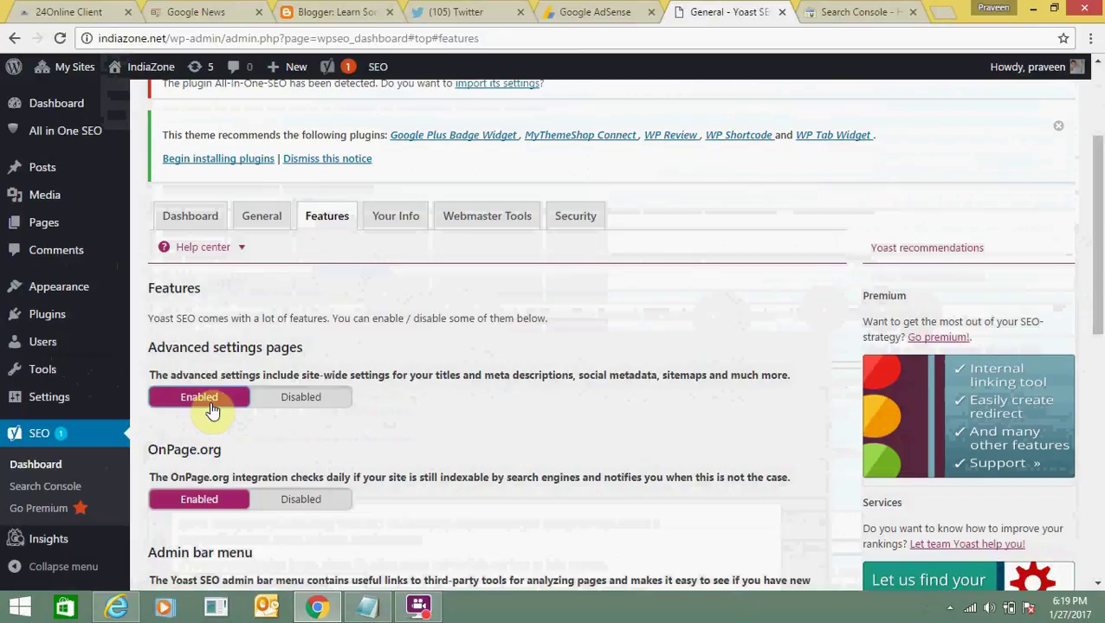
drag(1103, 160, 1103, 226)
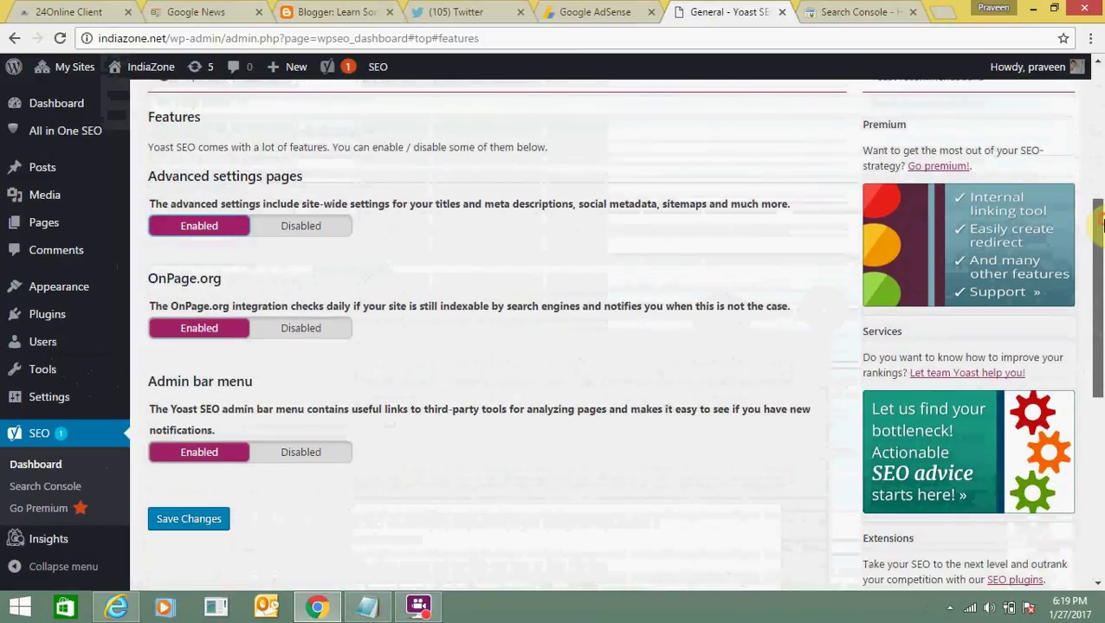
Step: Save the Features change, then set XML sitemap functionality to Enabled on the XML Sitemaps page
click(209, 518)
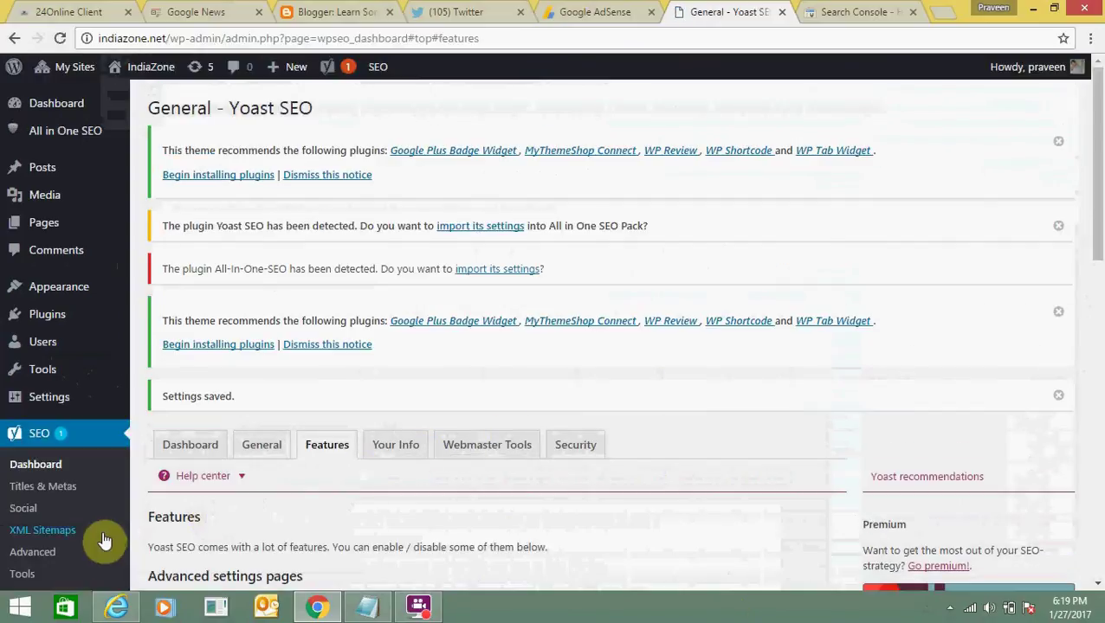
click(27, 533)
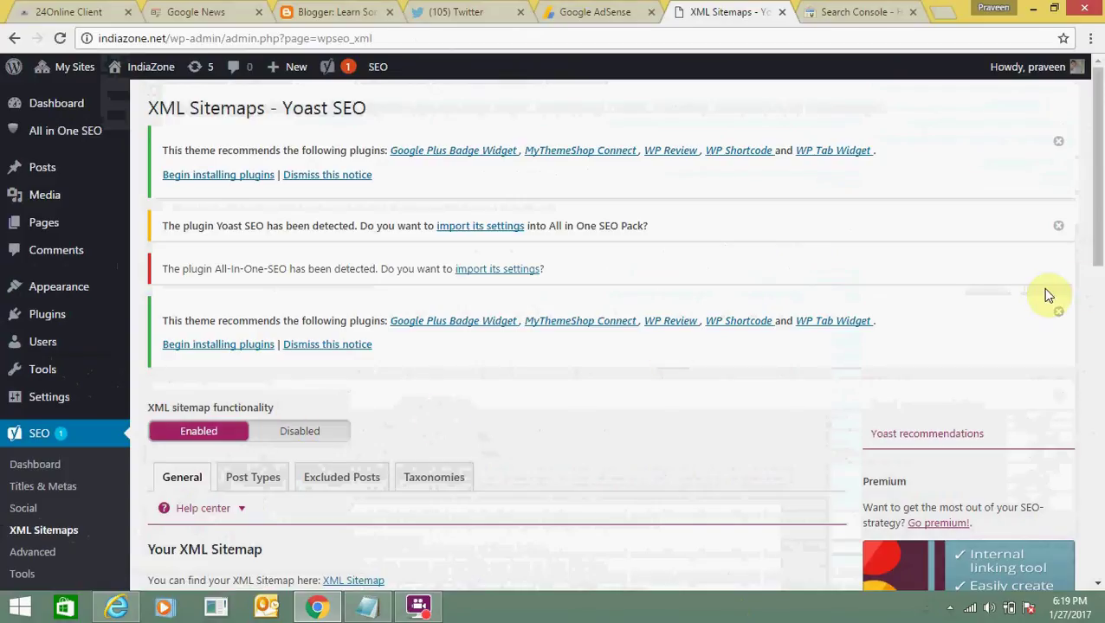
drag(1099, 253, 1099, 315)
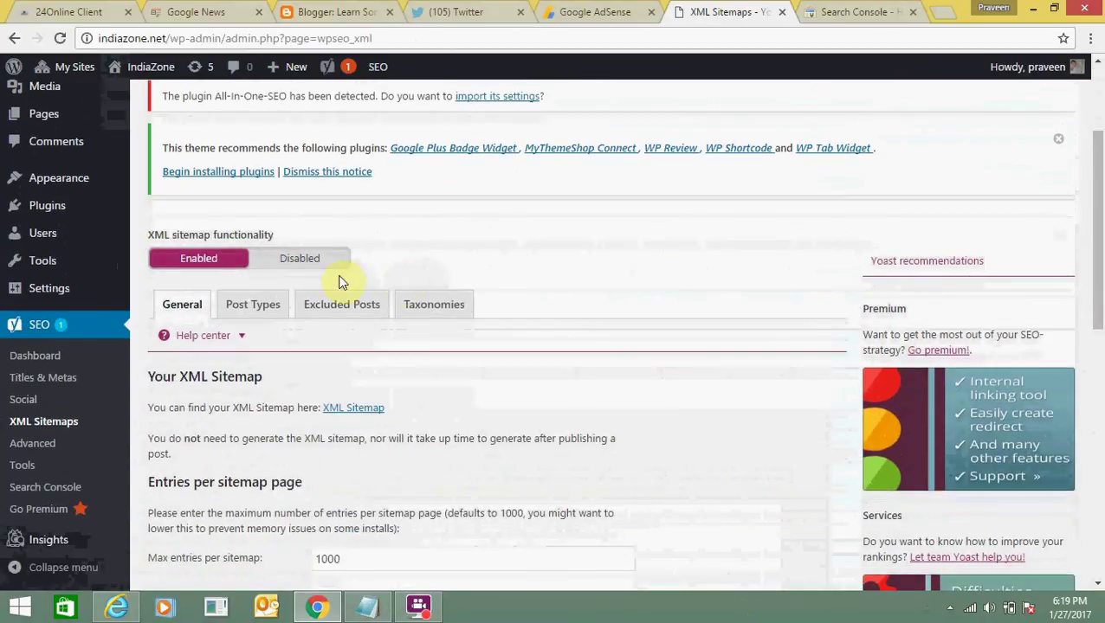
click(313, 272)
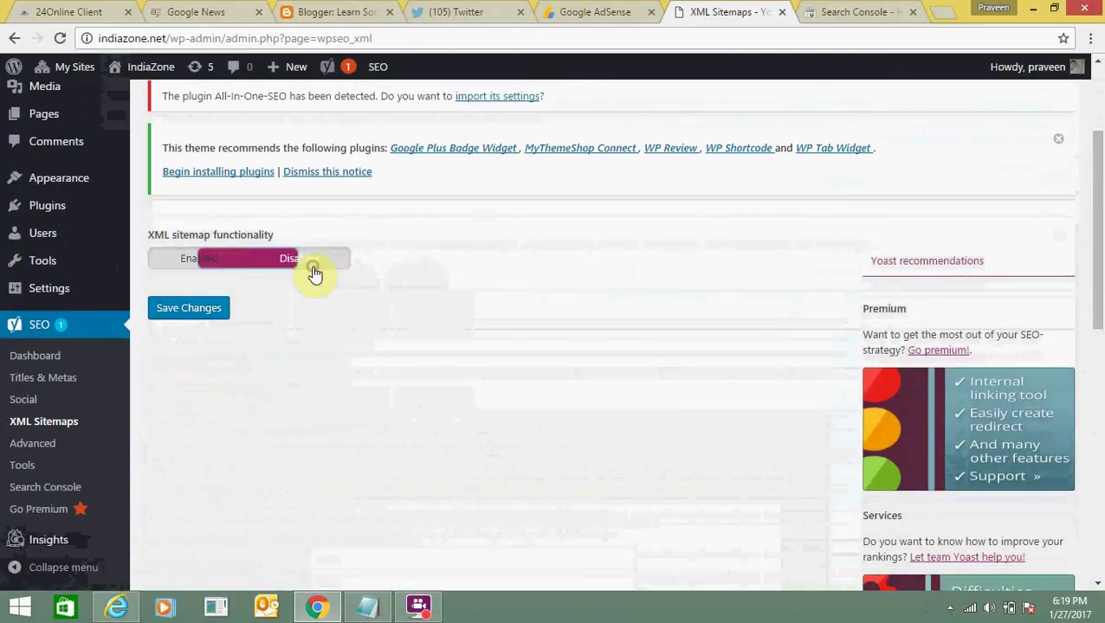
click(208, 268)
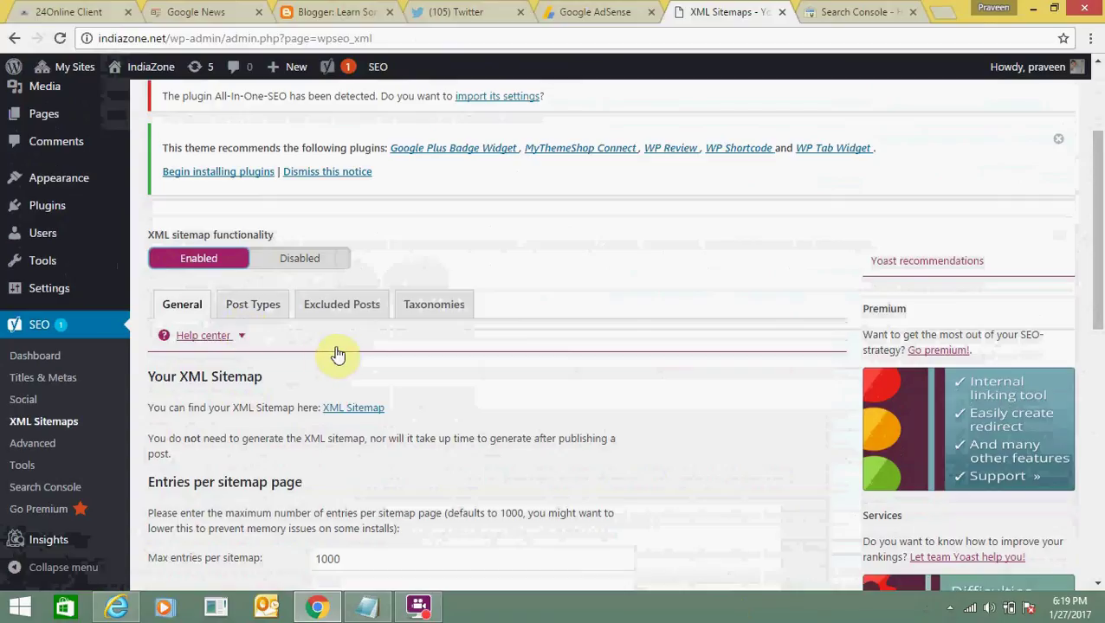
Step: Check max entries per sitemap is 1000, then view Post Types with Posts, Pages, Media included
drag(1094, 227, 1102, 322)
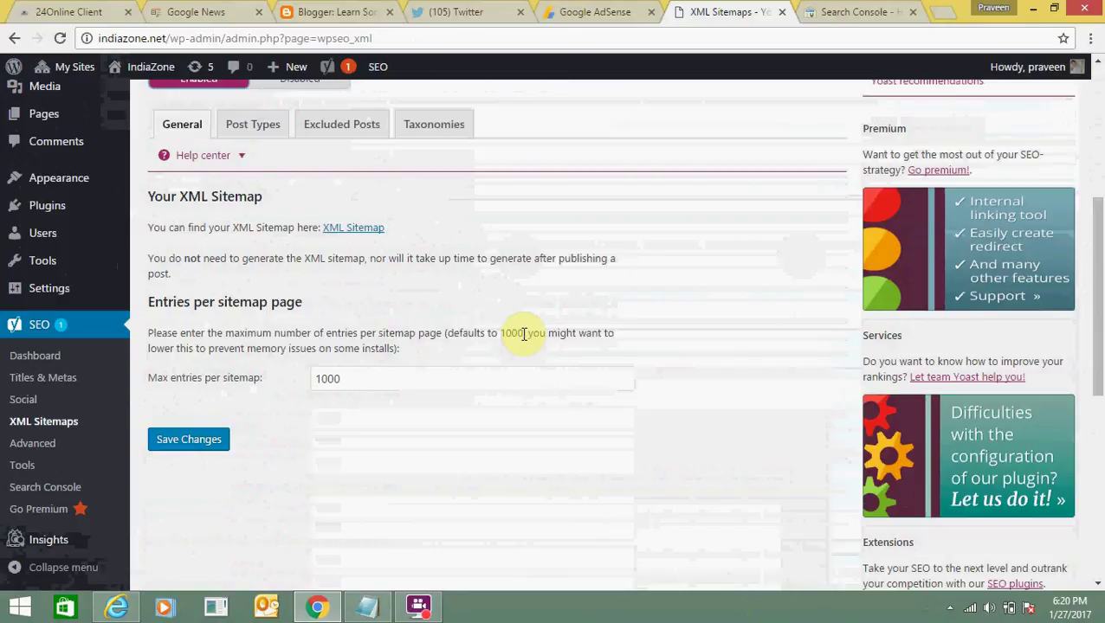
drag(522, 332, 459, 336)
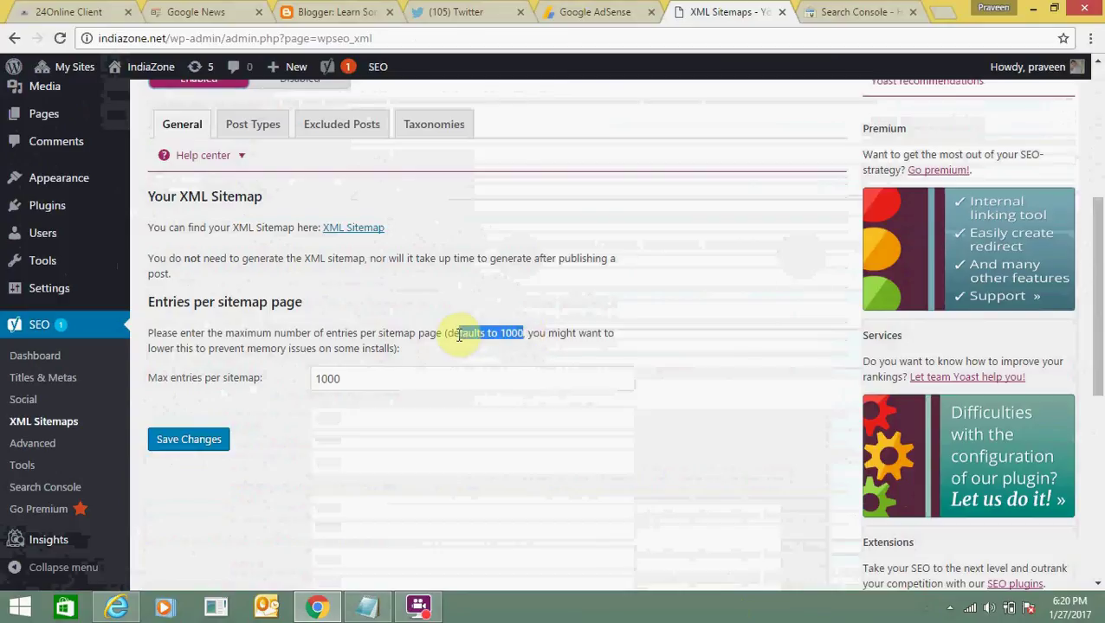
drag(341, 380, 305, 391)
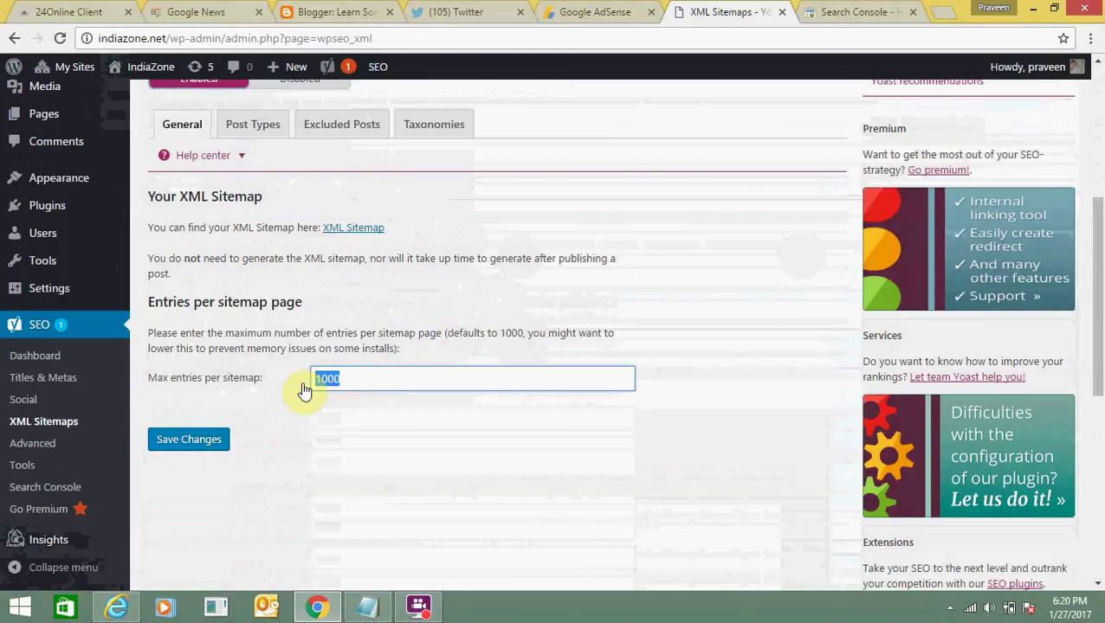
click(304, 282)
click(256, 138)
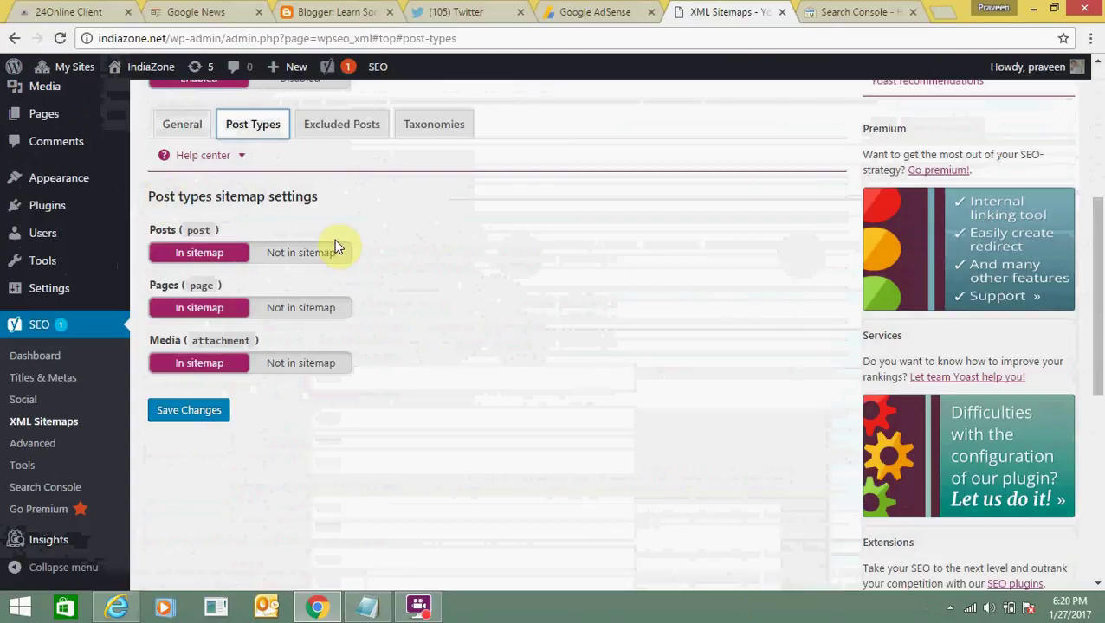
double_click(154, 229)
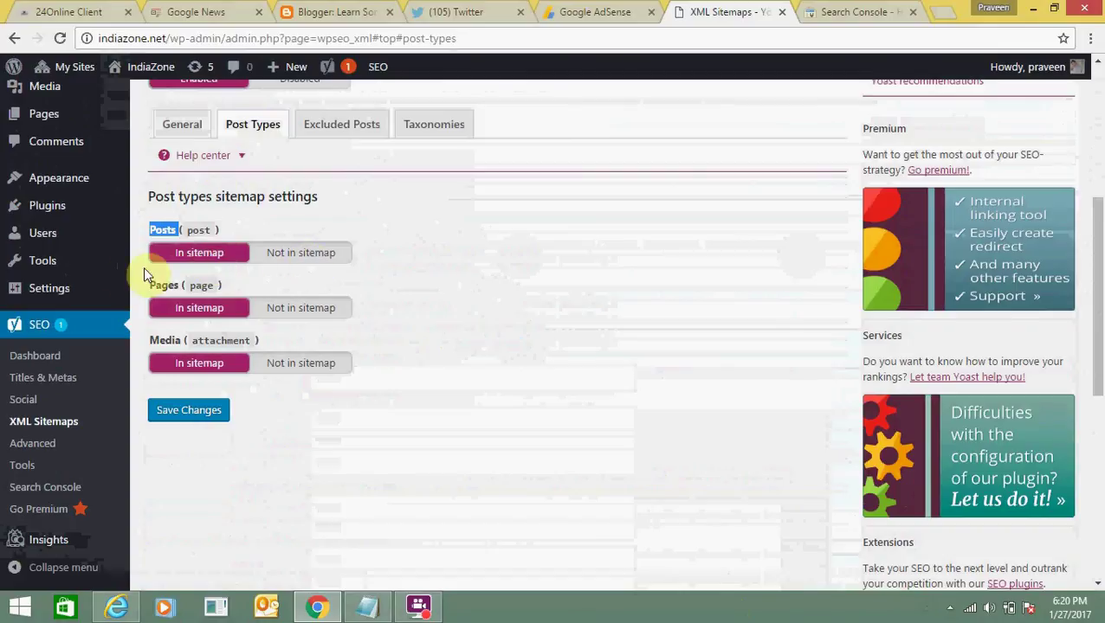
click(530, 325)
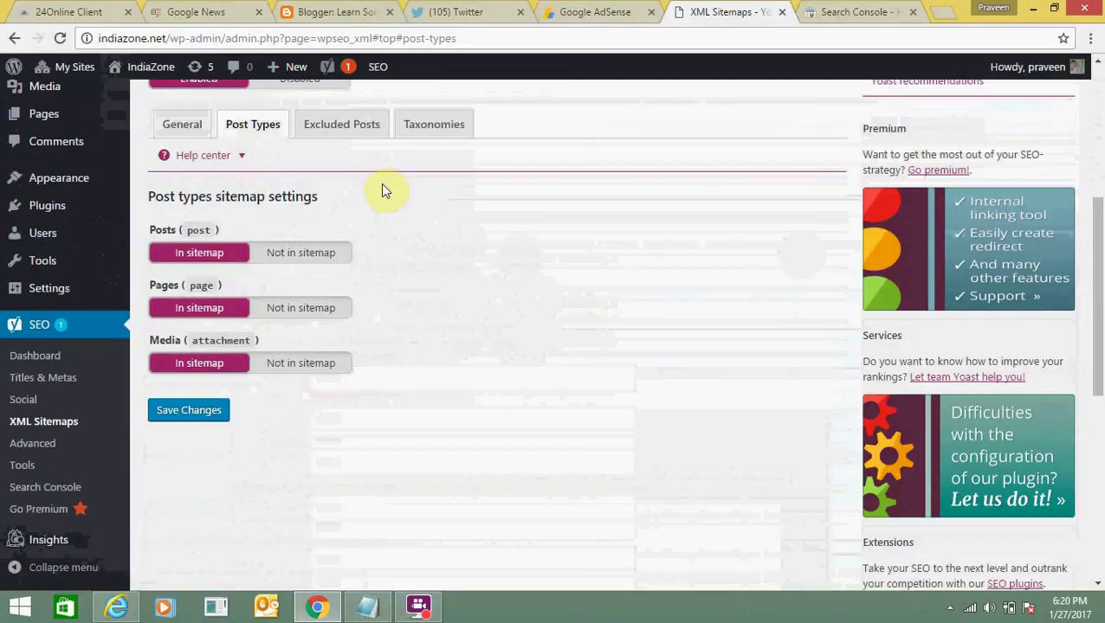
Step: Check the Excluded Posts tab and confirm no posts are listed for exclusion
click(350, 136)
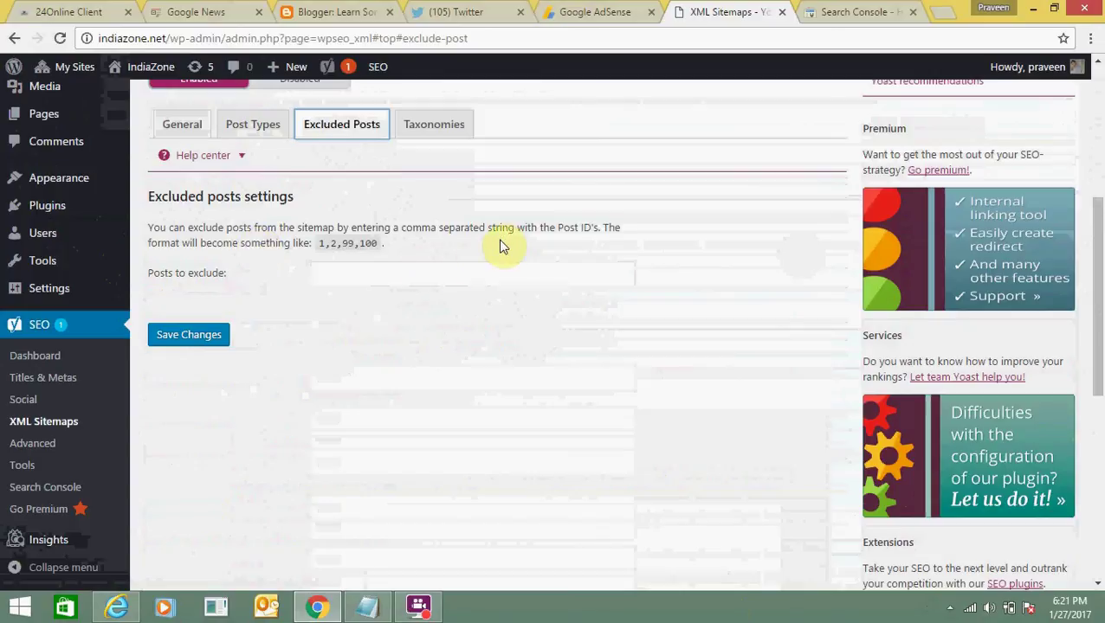
double_click(567, 230)
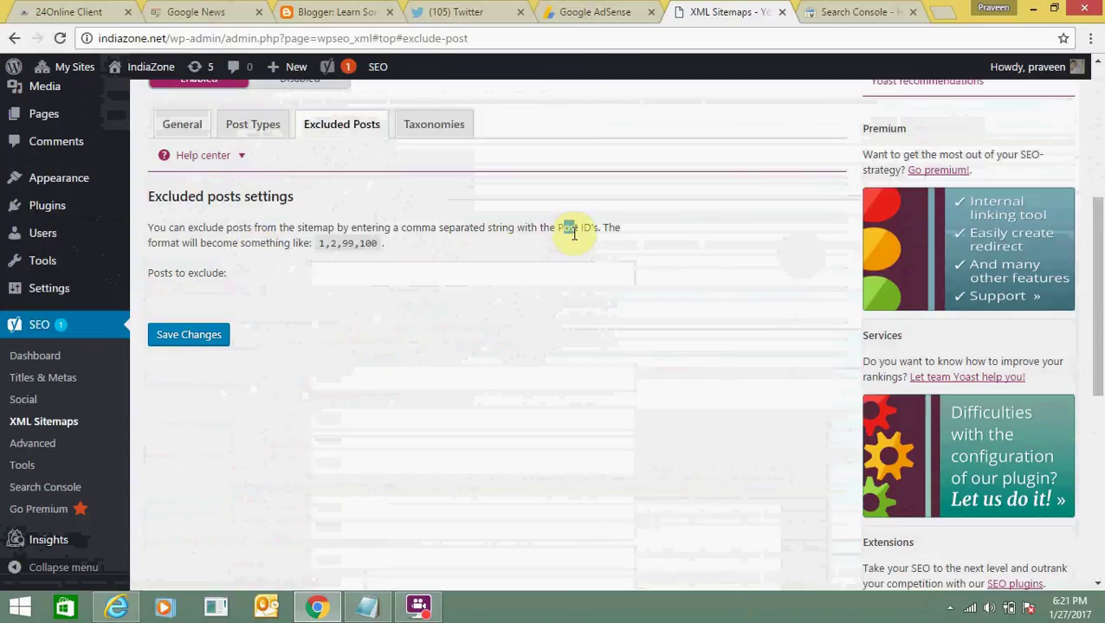
click(493, 259)
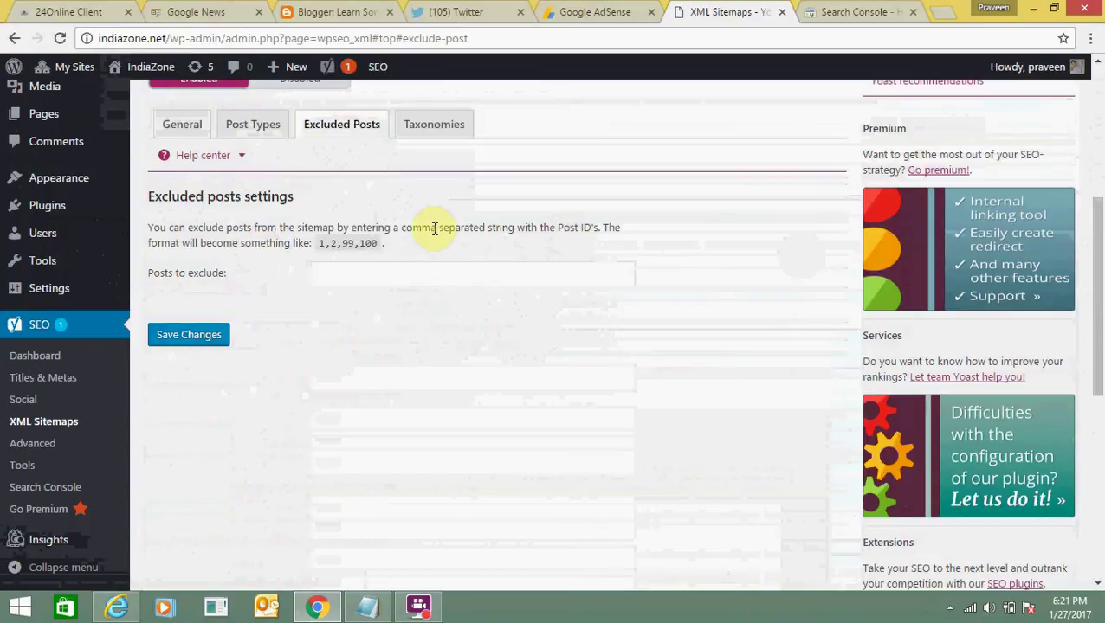
Step: Keep Categories, Tags and Format set to In sitemap on the Taxonomies tab
click(440, 129)
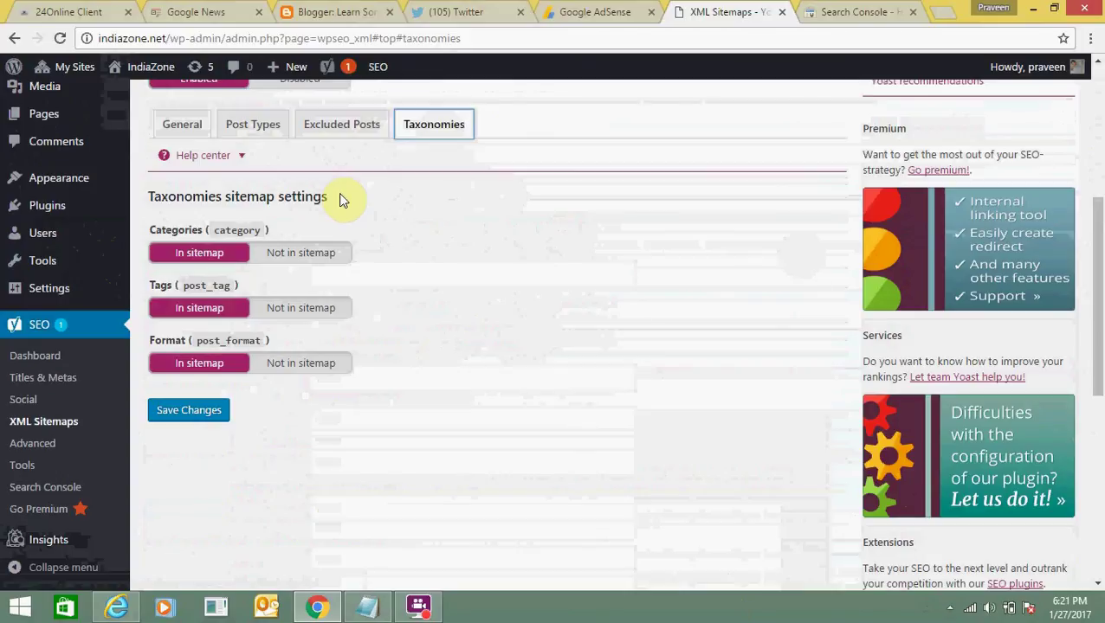
click(166, 222)
double_click(165, 222)
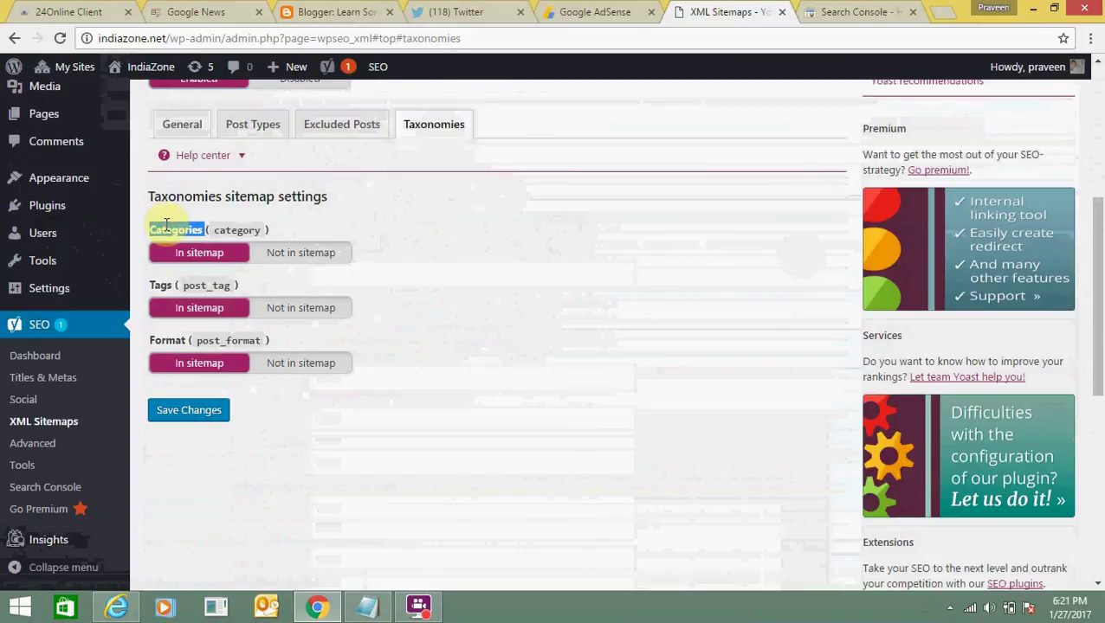
double_click(162, 286)
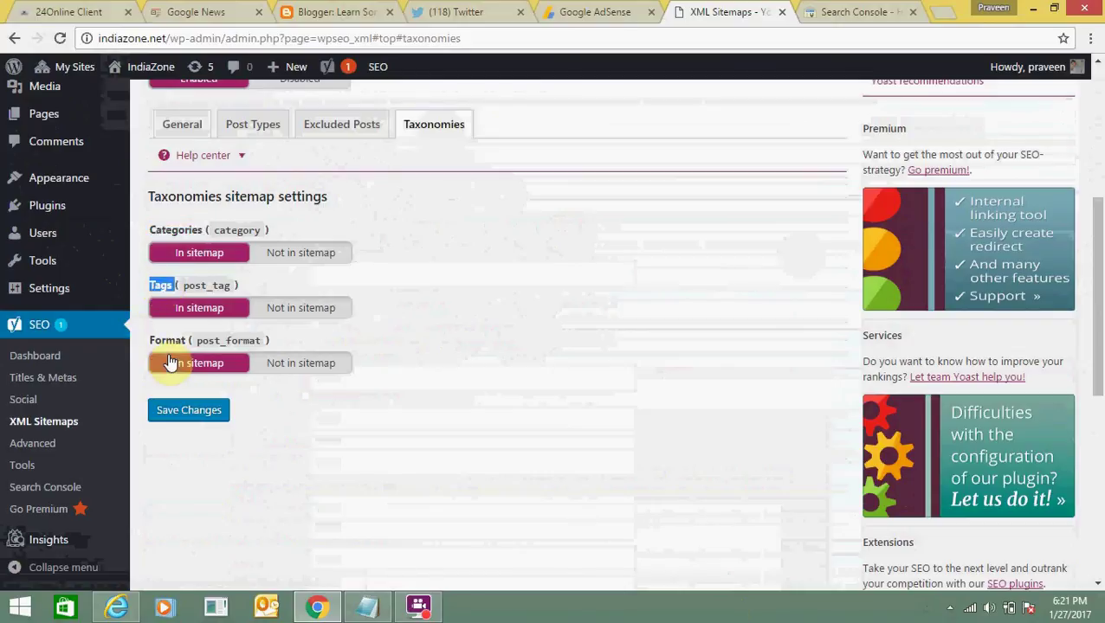
double_click(176, 230)
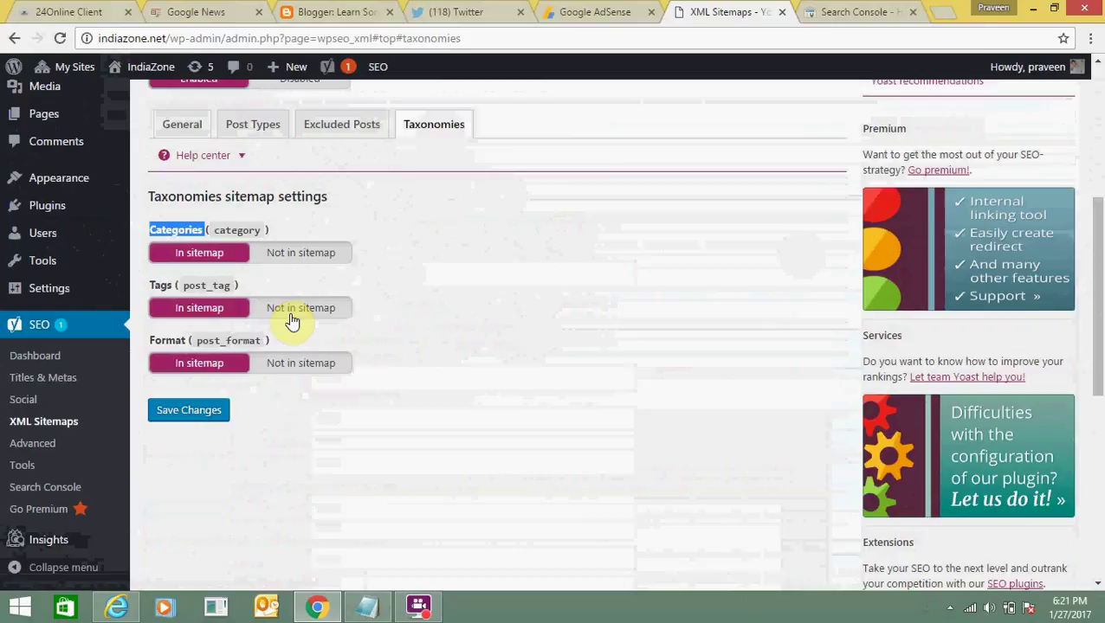
click(295, 362)
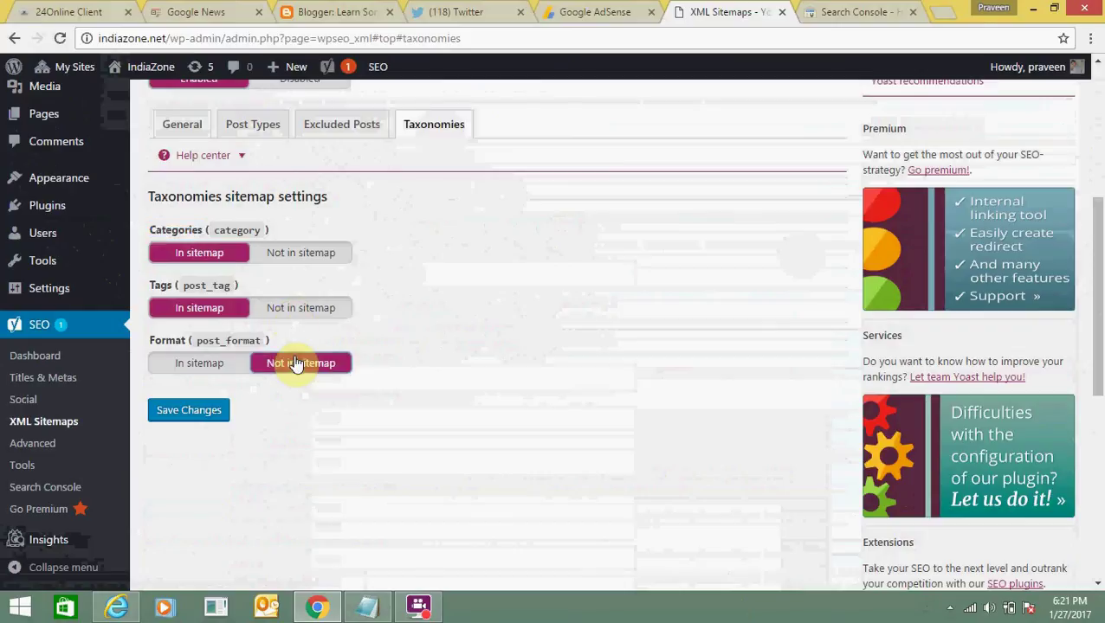
click(189, 367)
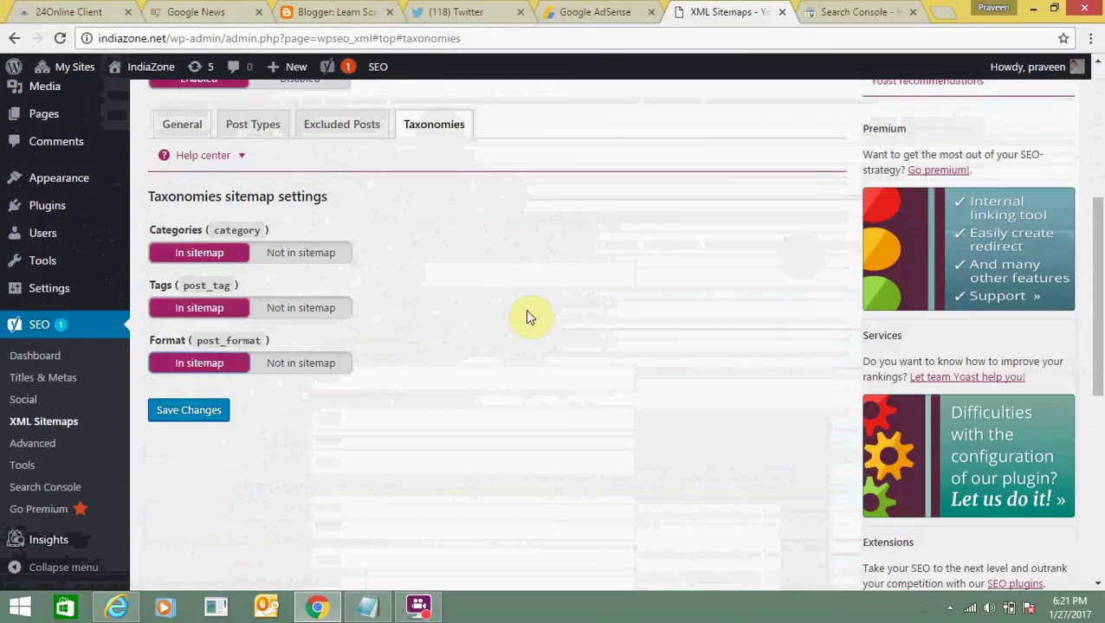
Step: Save the sitemap settings from the General tab and find the 'Your XML Sitemap' link
click(181, 121)
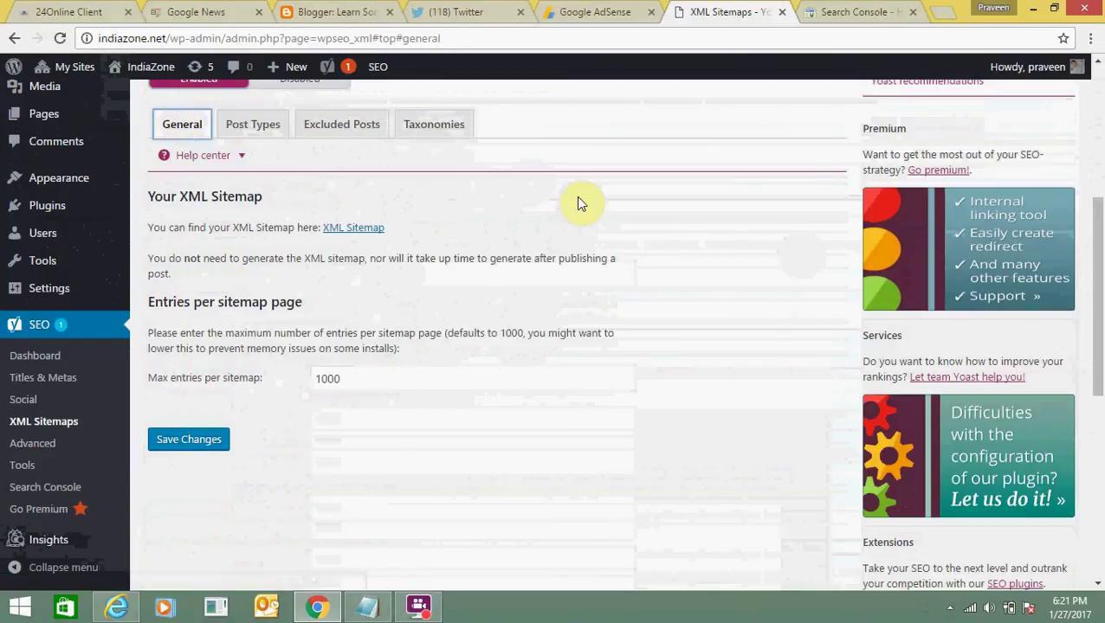
click(198, 442)
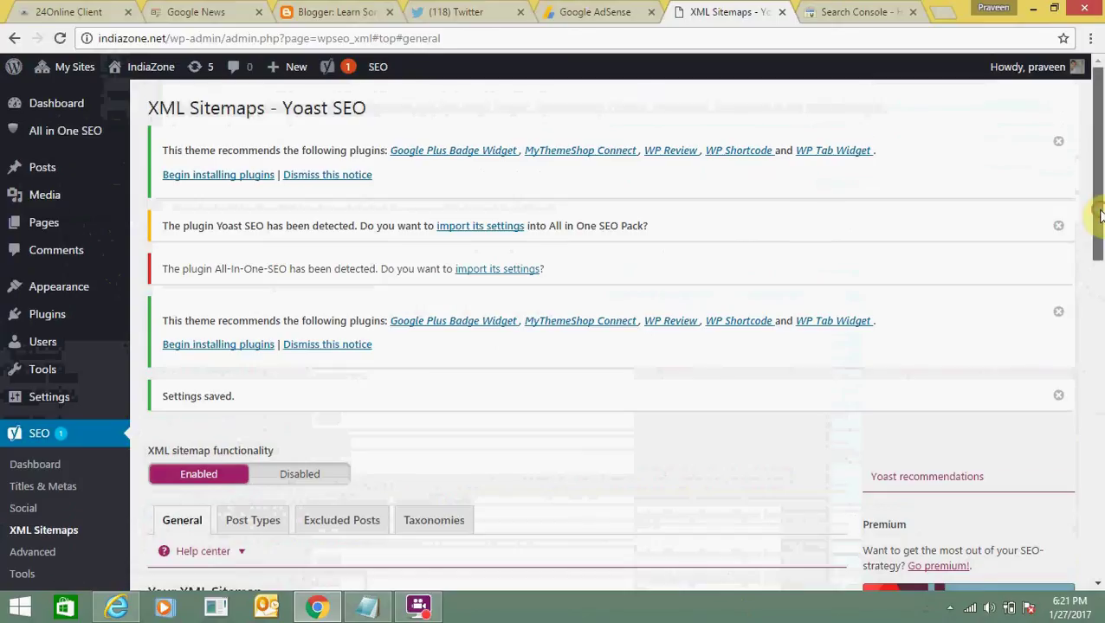
drag(1098, 217, 1102, 347)
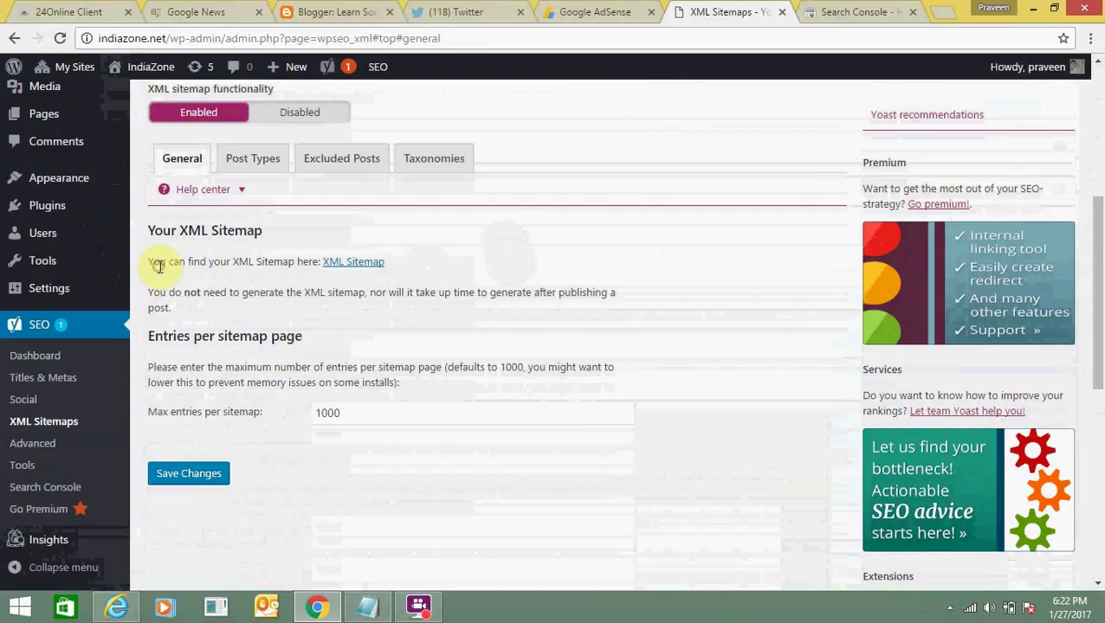
drag(158, 267, 303, 268)
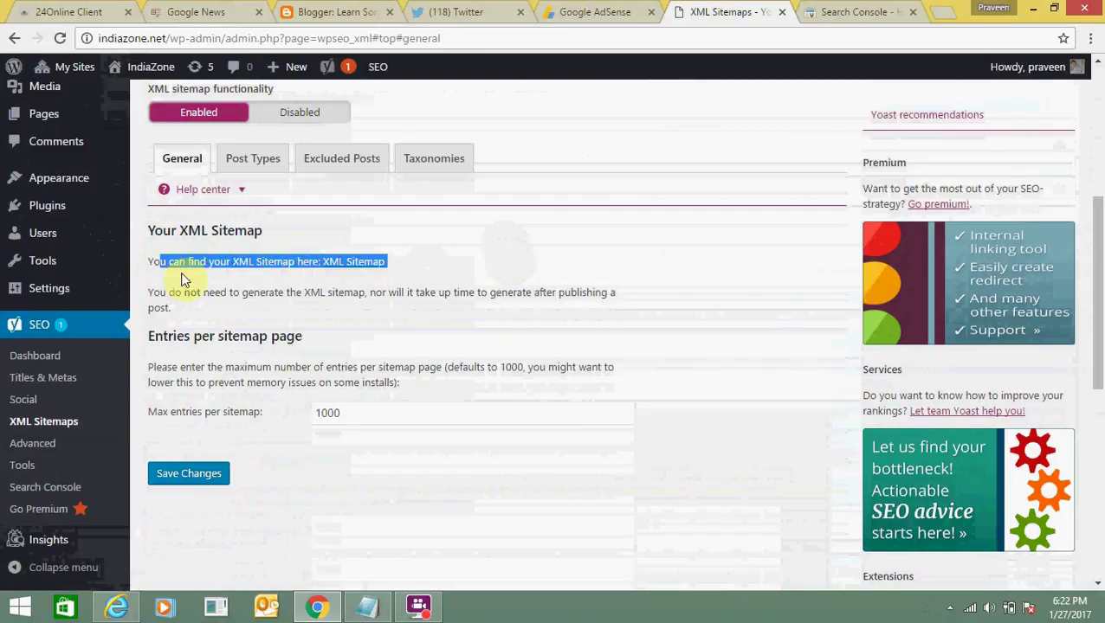
Step: Open sitemap_index.xml listing 4 sitemaps in a new tab, then switch to Google Search Console
click(289, 275)
click(346, 262)
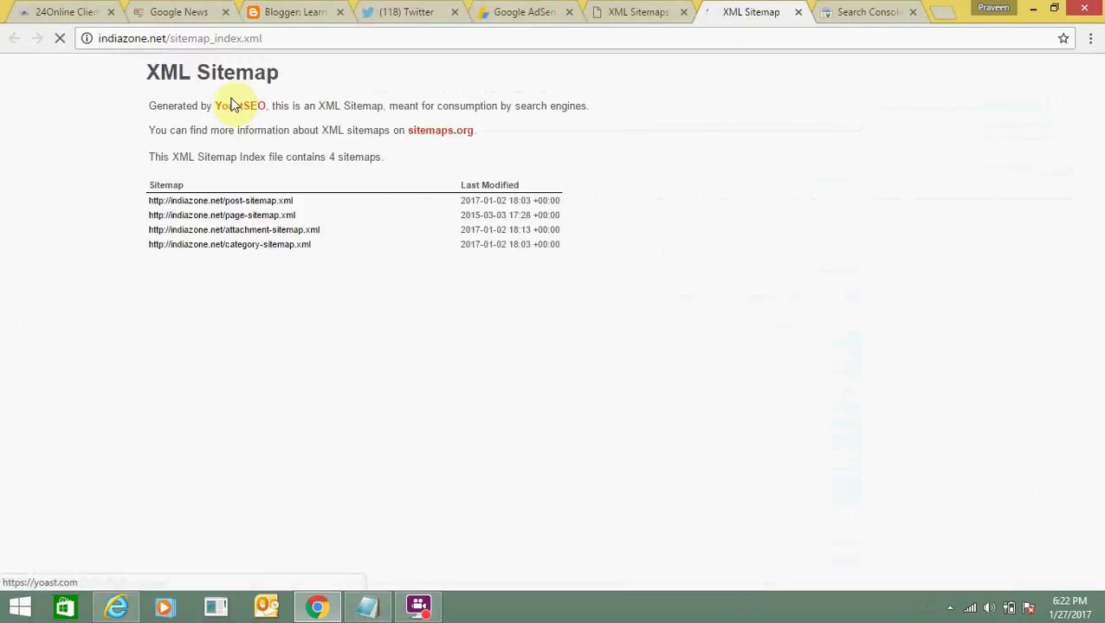
click(285, 43)
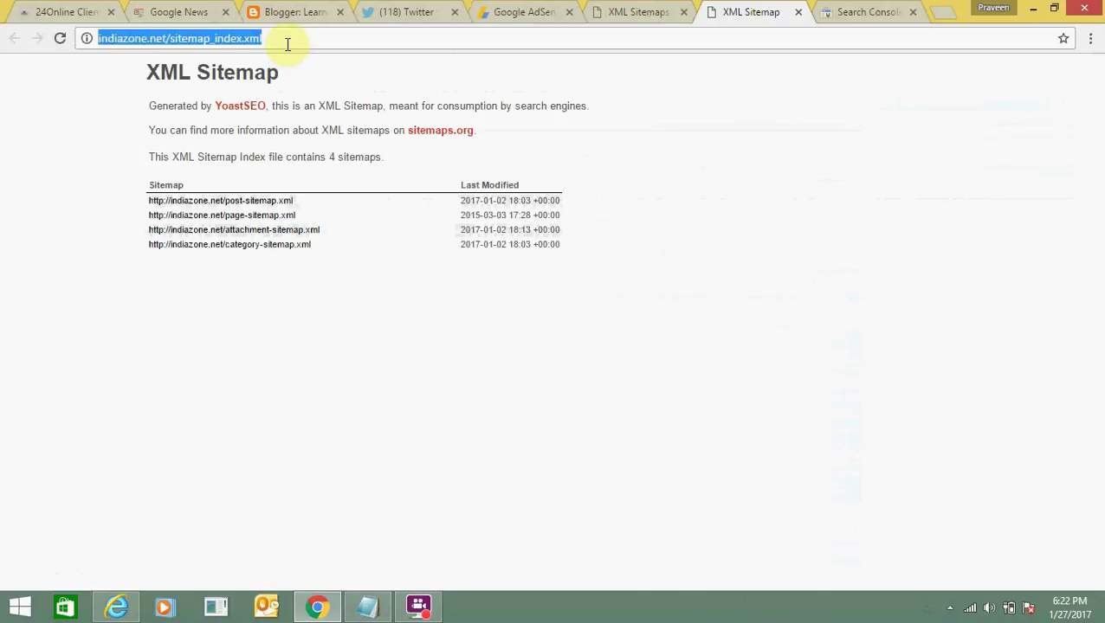
click(92, 130)
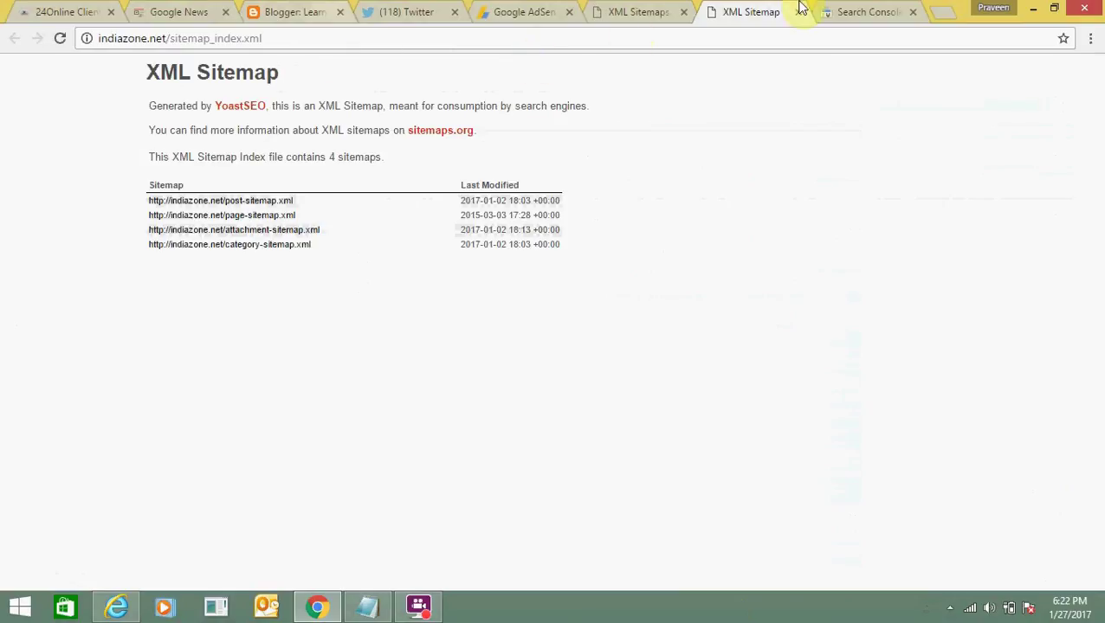
click(861, 10)
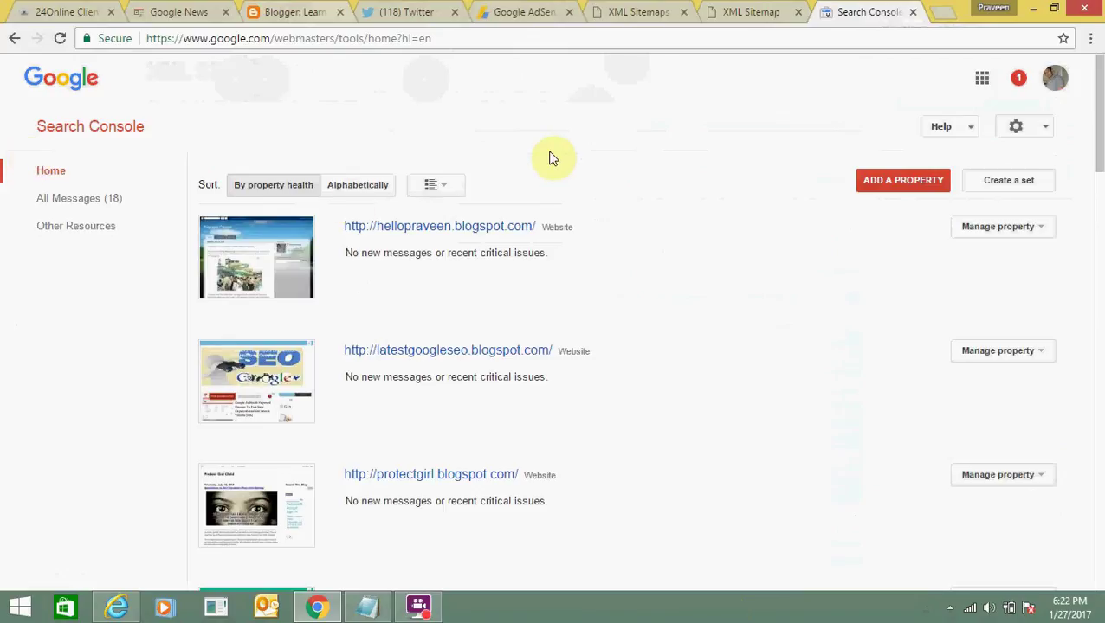
drag(1102, 104, 1098, 491)
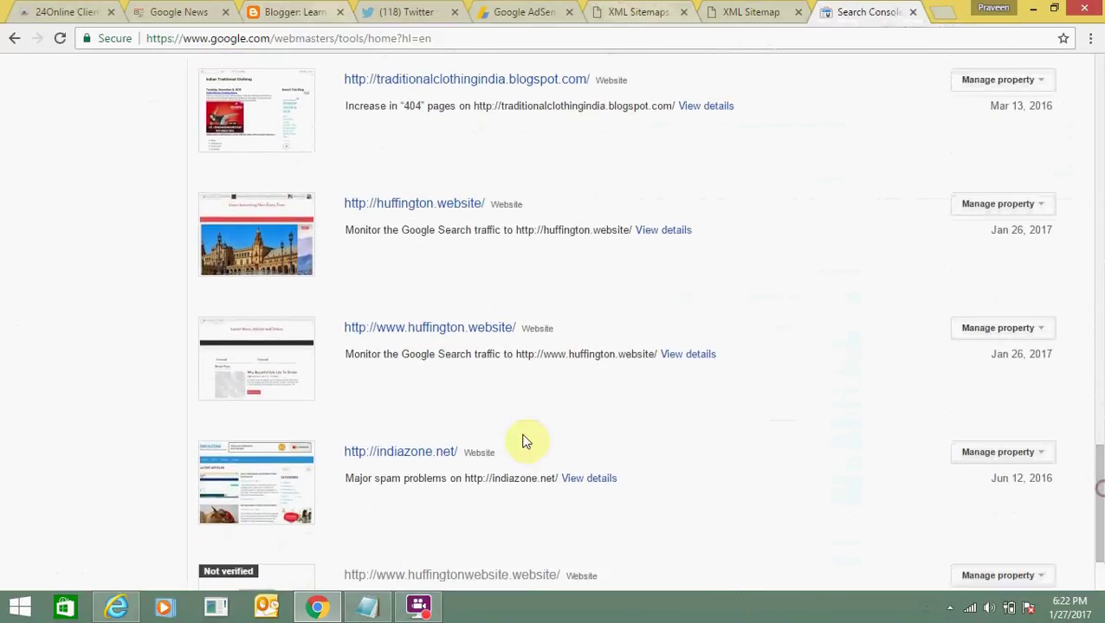
click(417, 455)
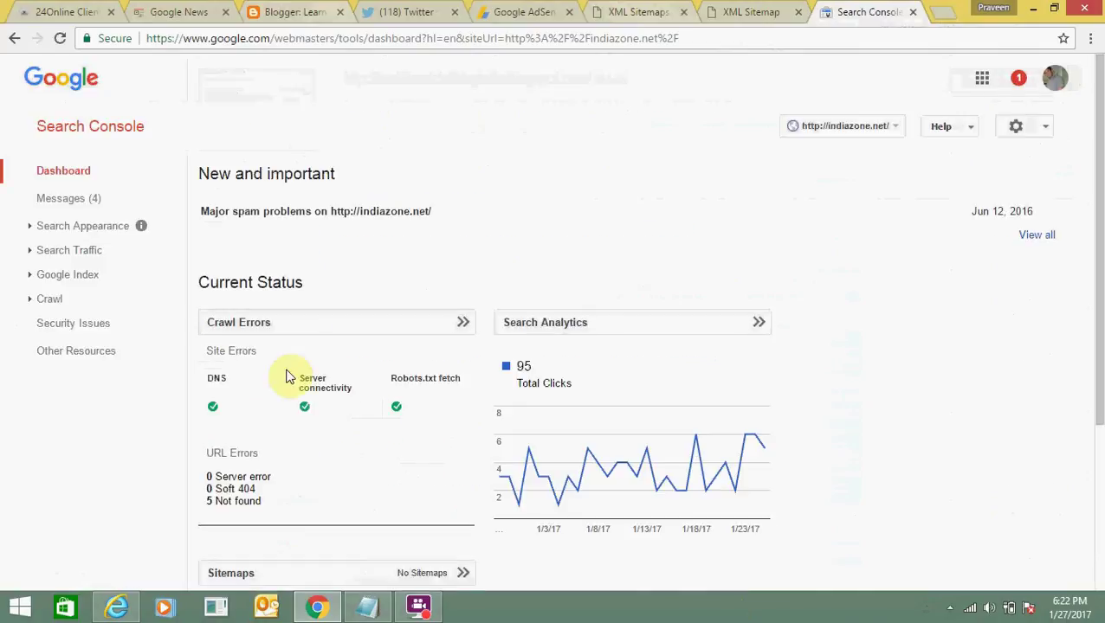
Step: Open Crawl > Sitemaps for indiazone.net, which reports no sitemaps found
click(39, 303)
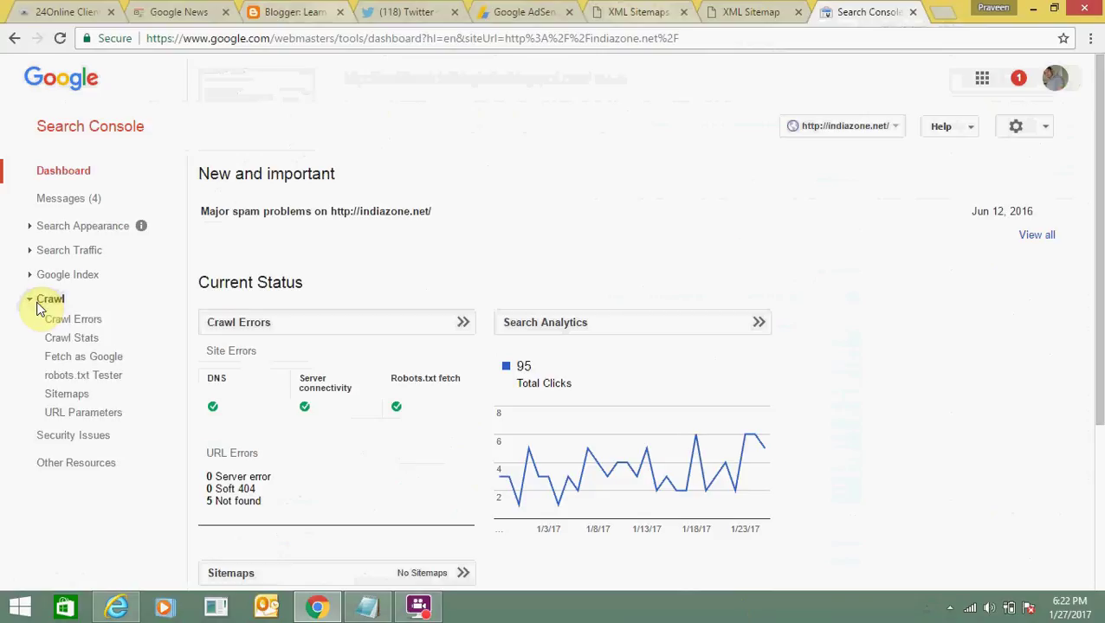
click(66, 404)
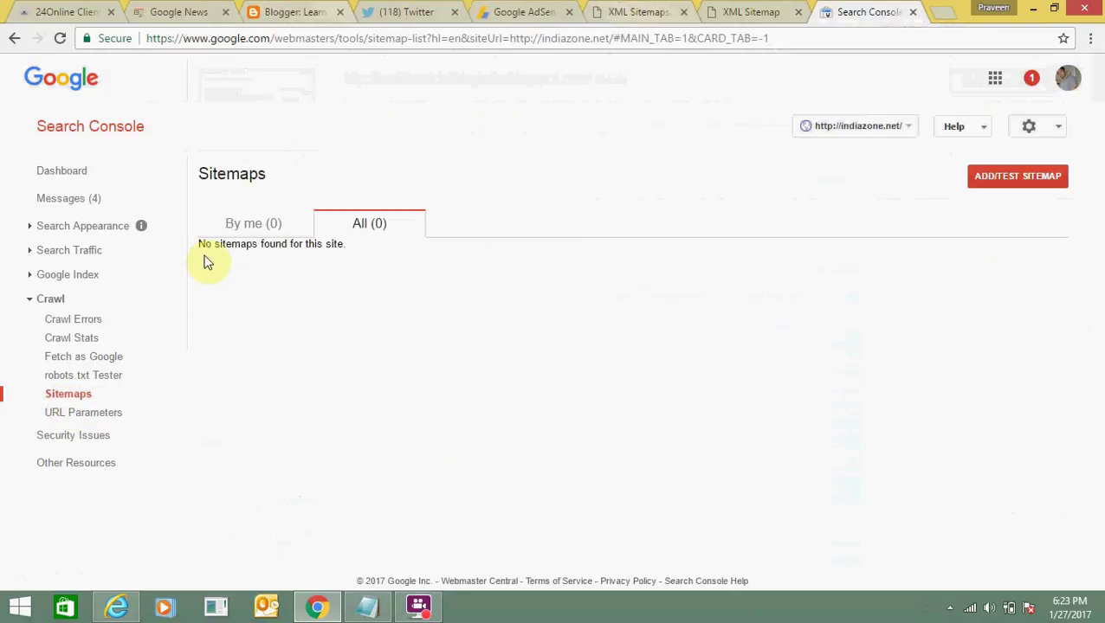
drag(200, 244, 358, 246)
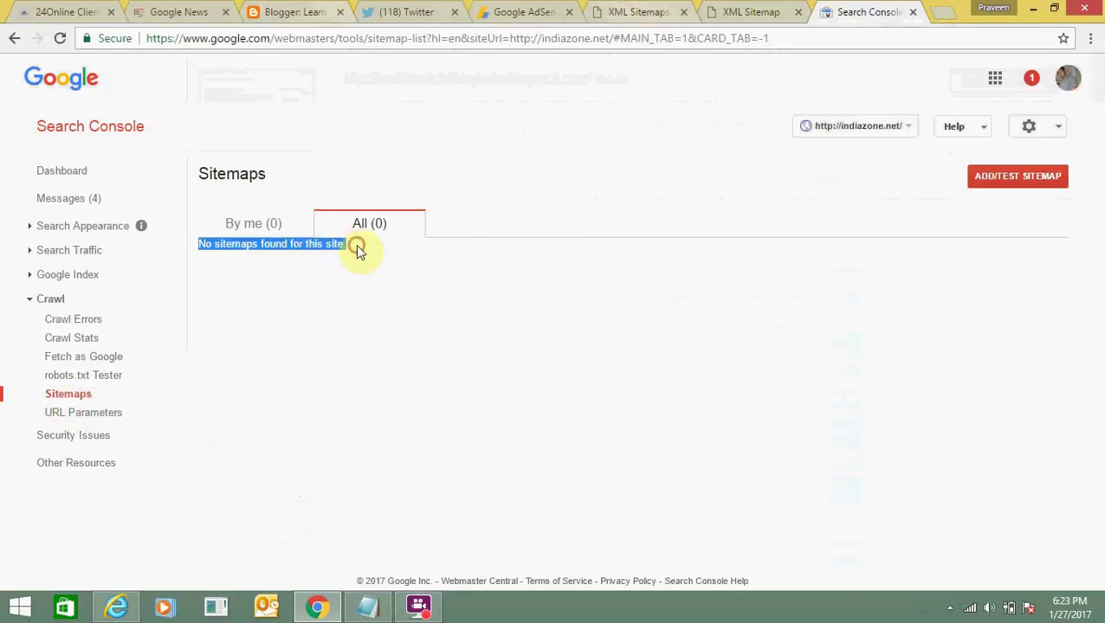
click(620, 159)
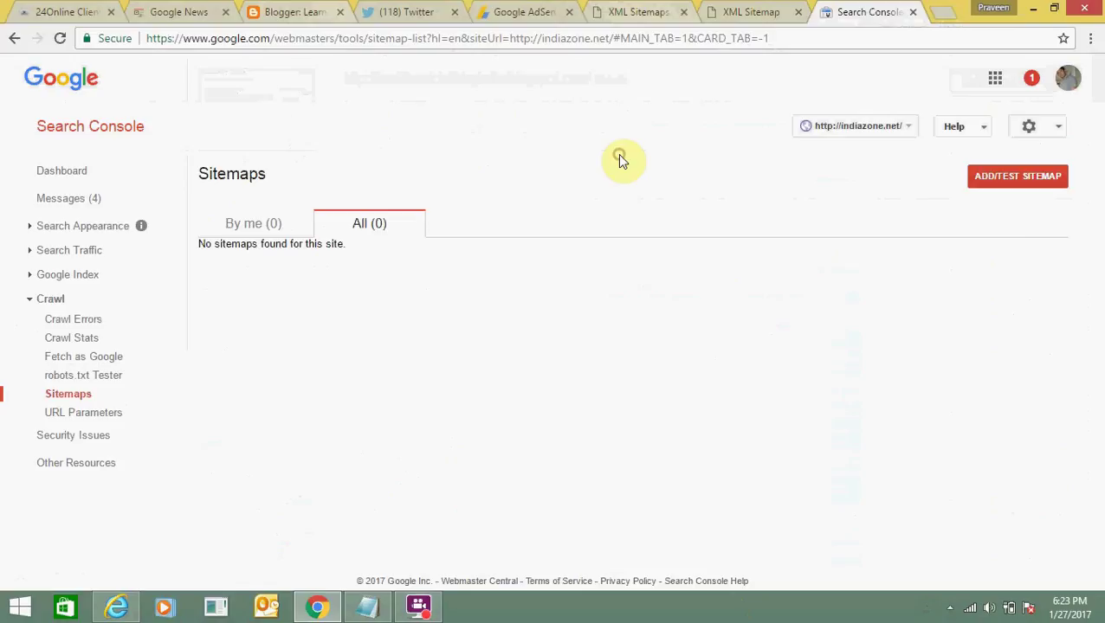
Step: Submit sitemap_index.xml for indiazone.net, copied from the sitemap tab's address bar, via Add/Test Sitemap
click(1004, 180)
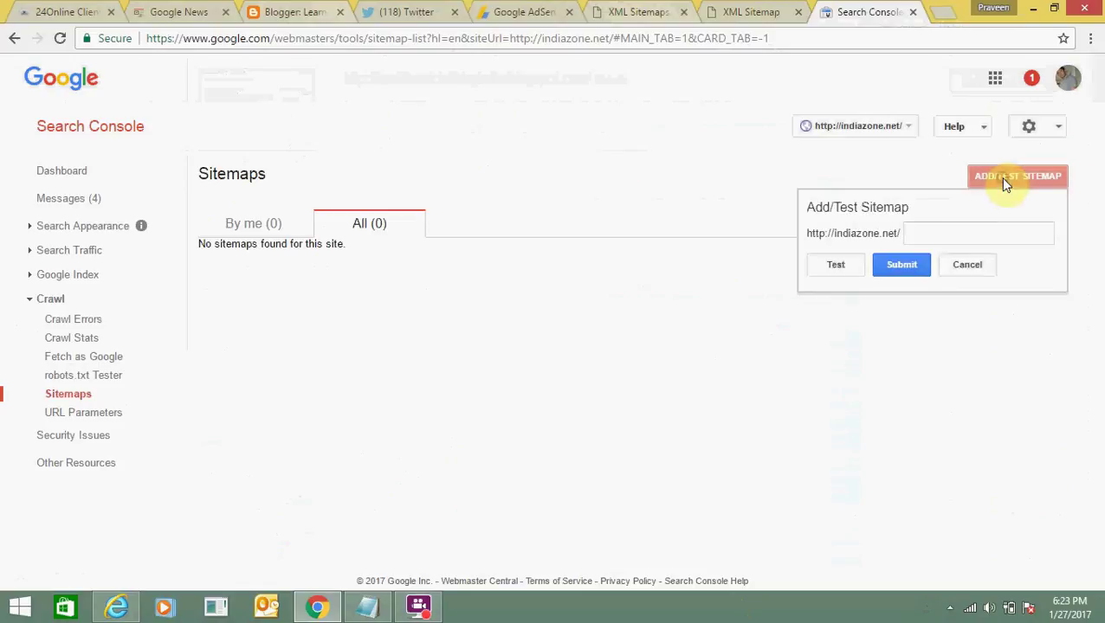
click(956, 229)
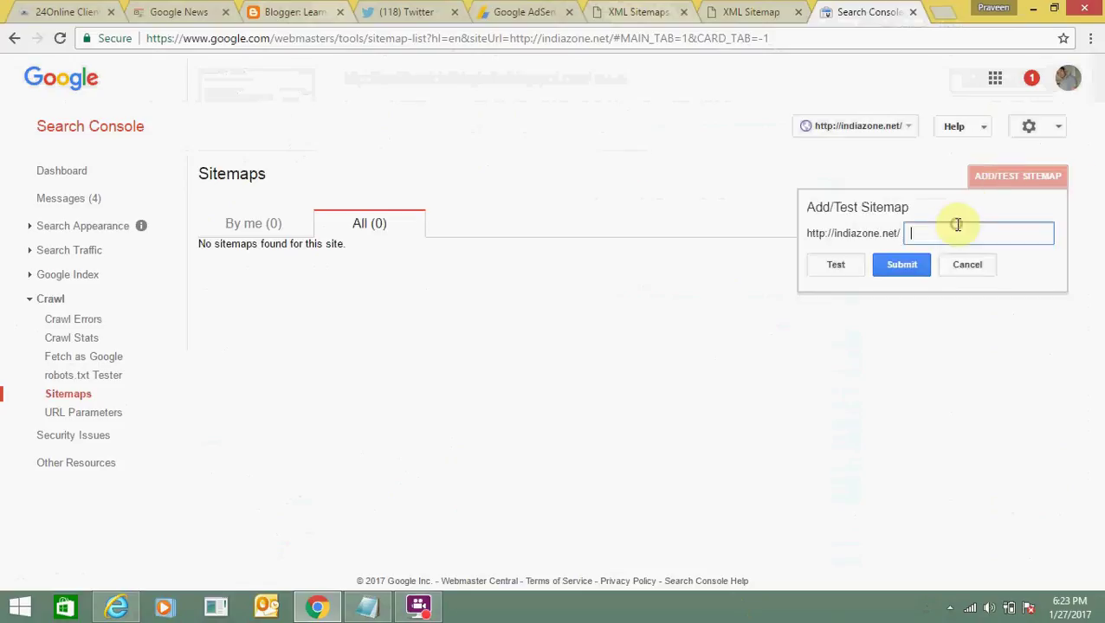
click(782, 8)
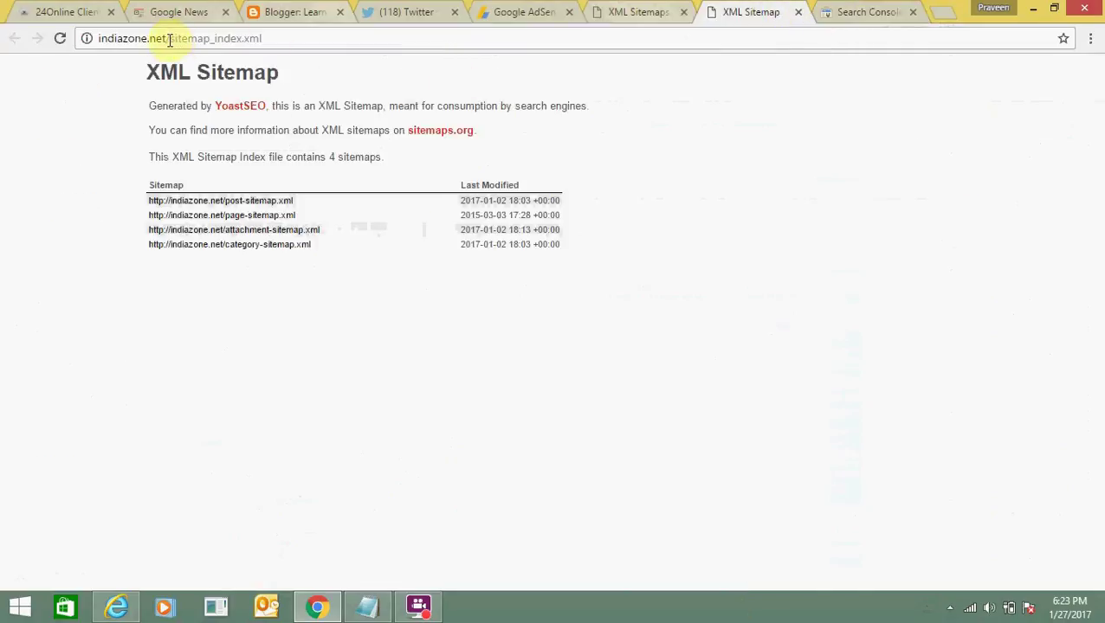
drag(169, 39, 300, 48)
key(ctrl+c)
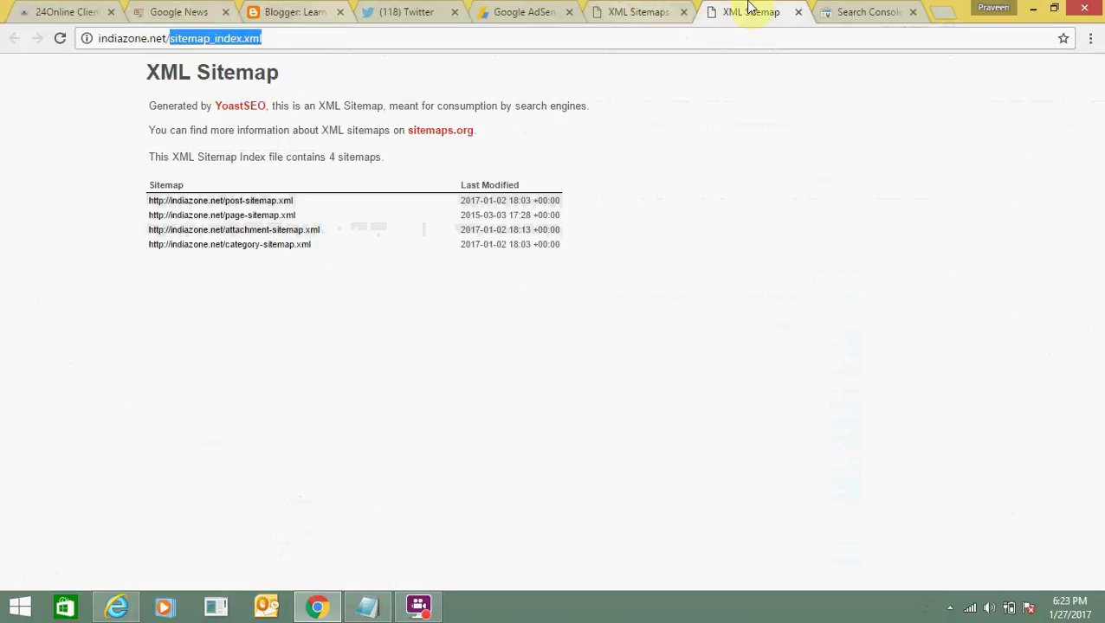
click(870, 11)
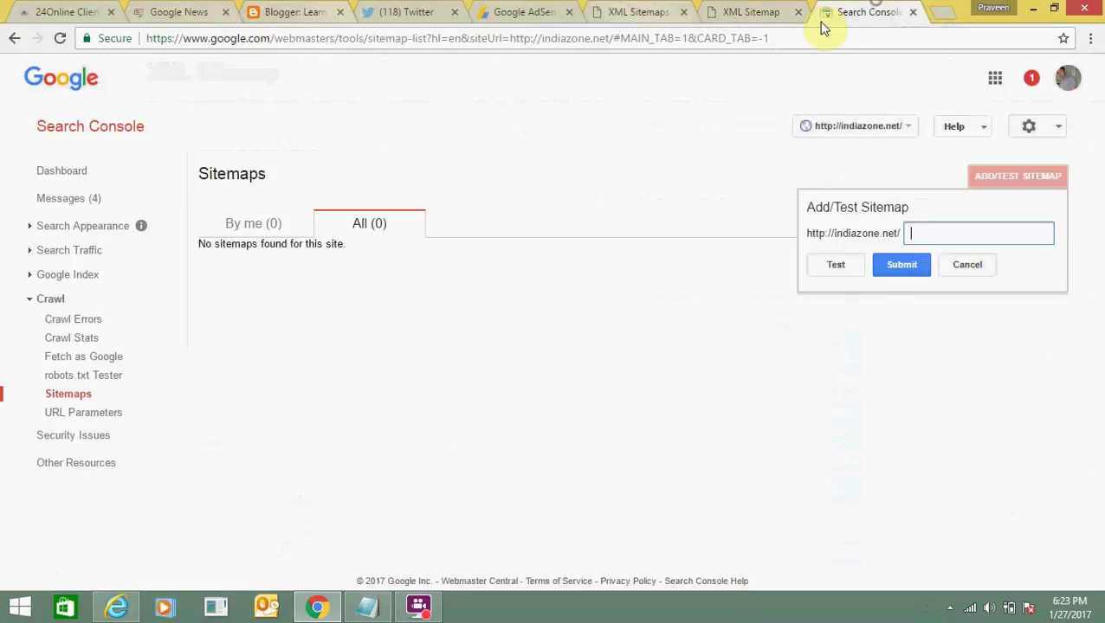
click(931, 234)
key(ctrl+v)
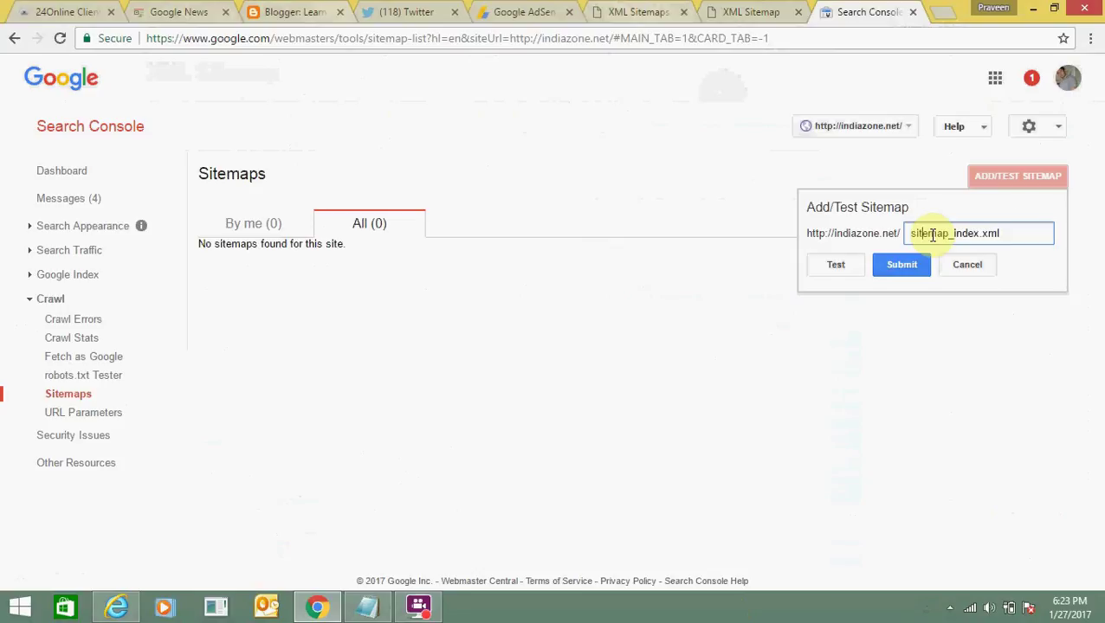
click(901, 267)
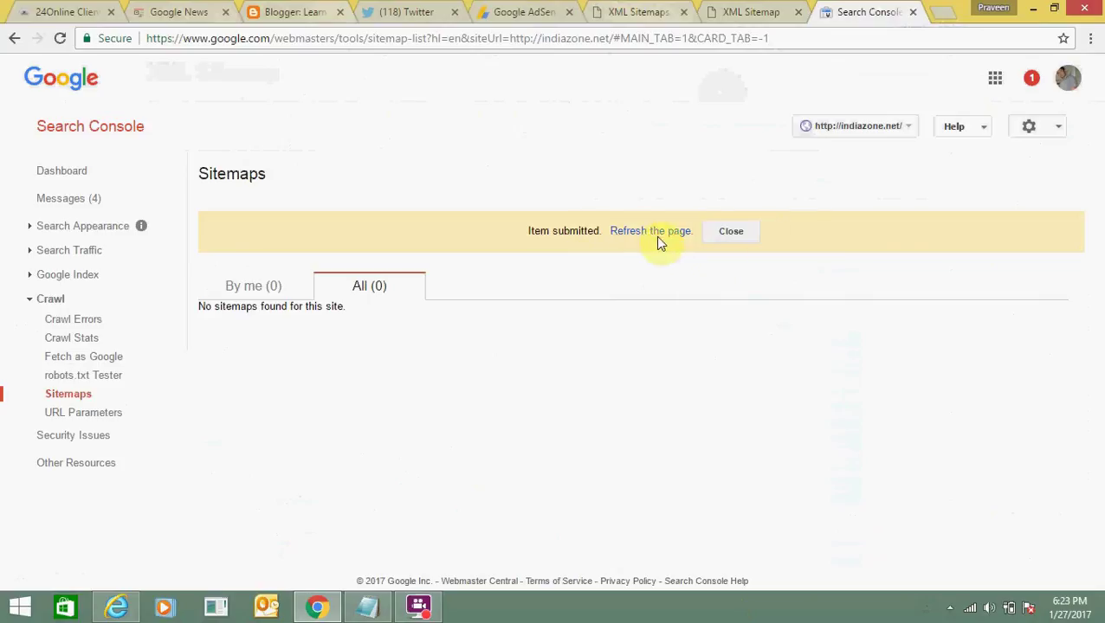
Step: Refresh the Sitemaps list and confirm /sitemap_index.xml is a Sitemap index with Submitted and Indexed Pending
click(626, 234)
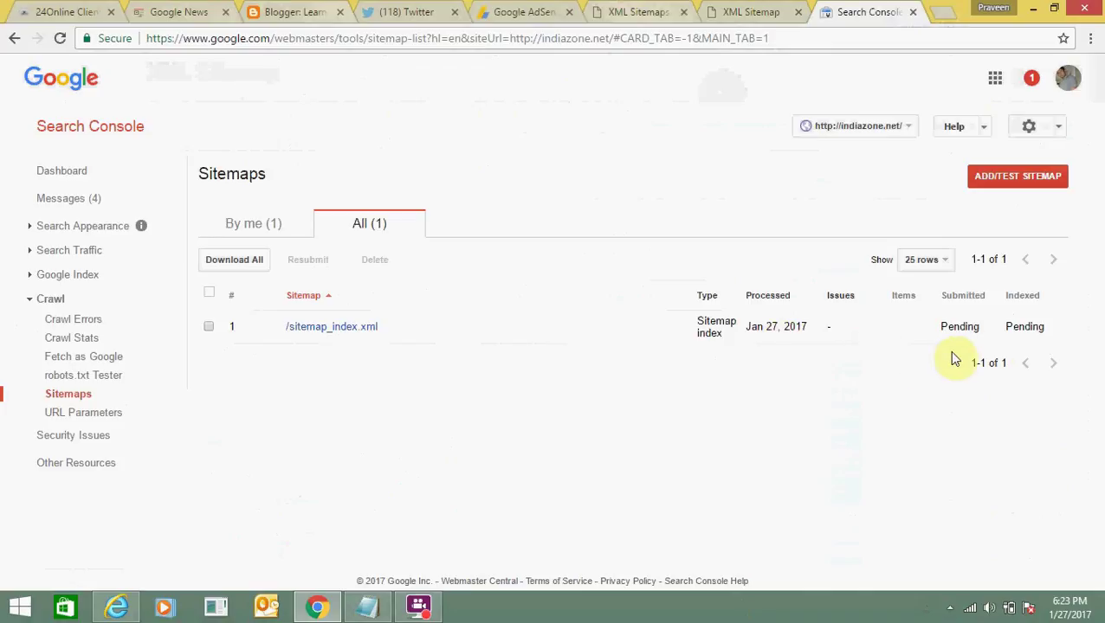
double_click(1024, 327)
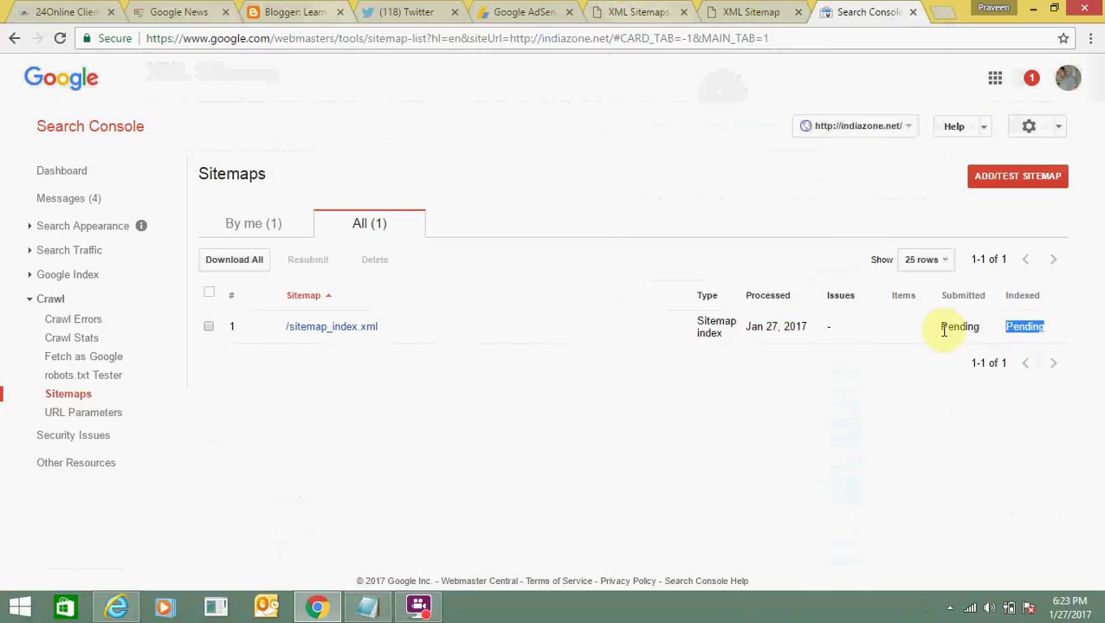
double_click(947, 328)
click(716, 330)
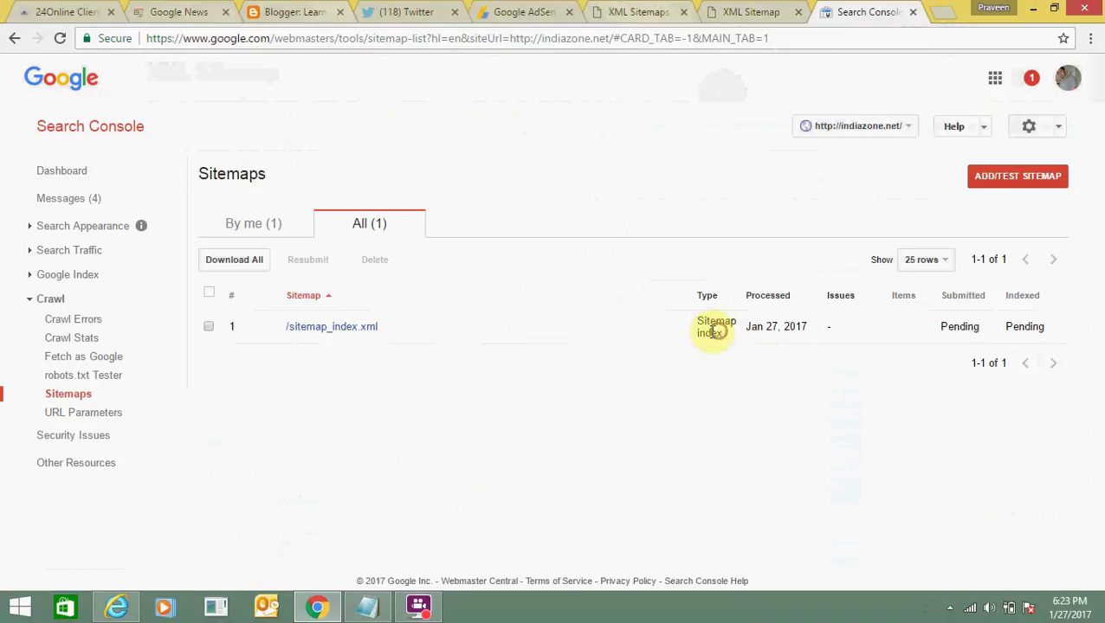
double_click(711, 324)
click(696, 328)
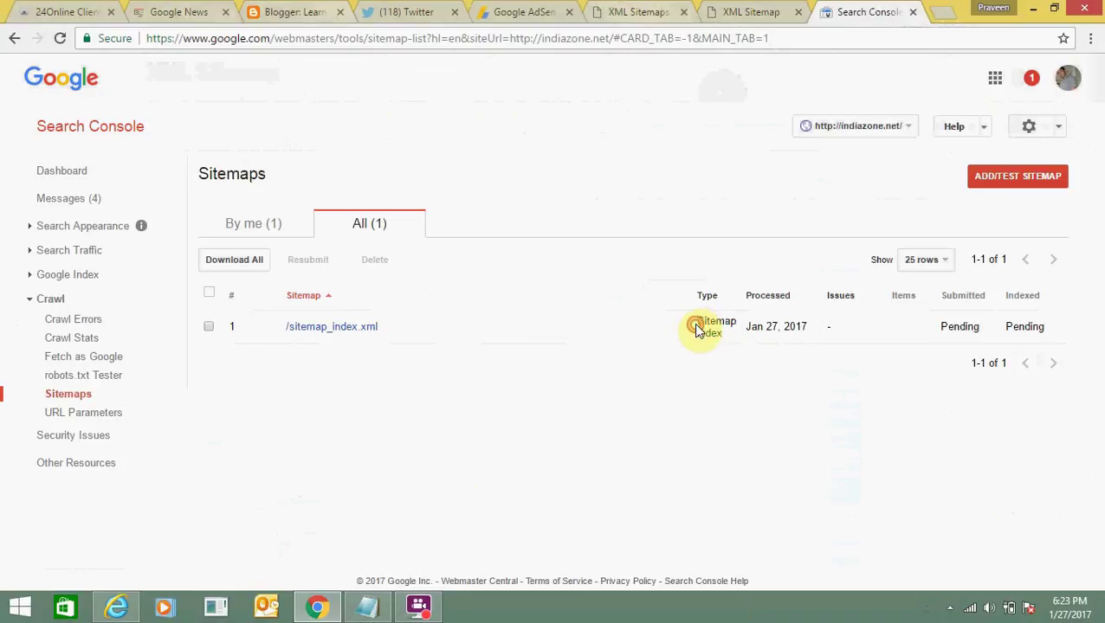
drag(695, 329, 711, 334)
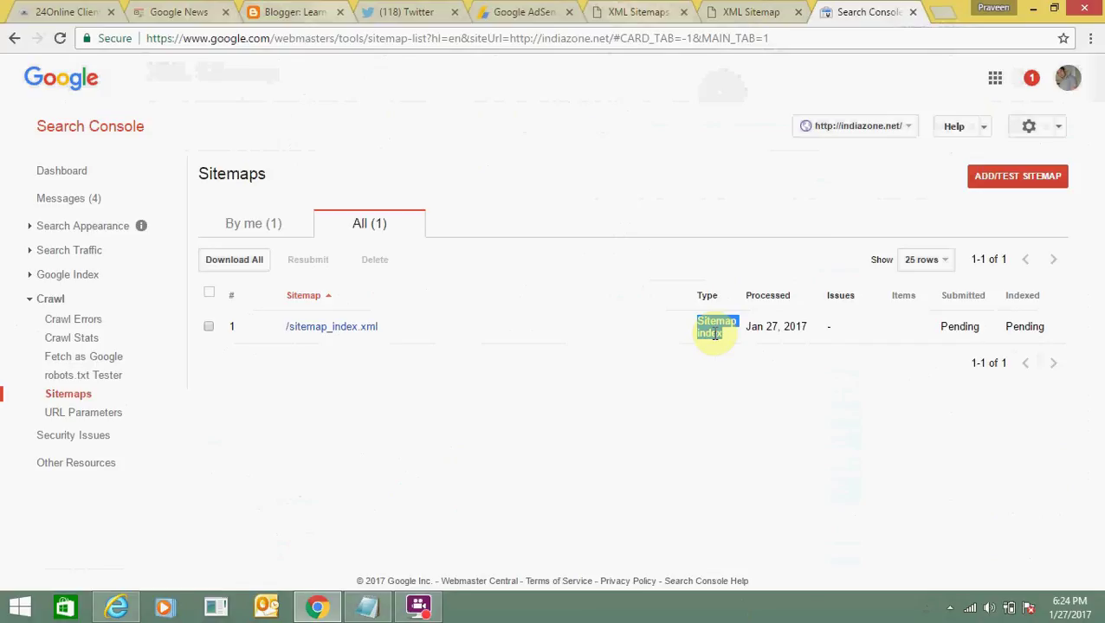
click(641, 11)
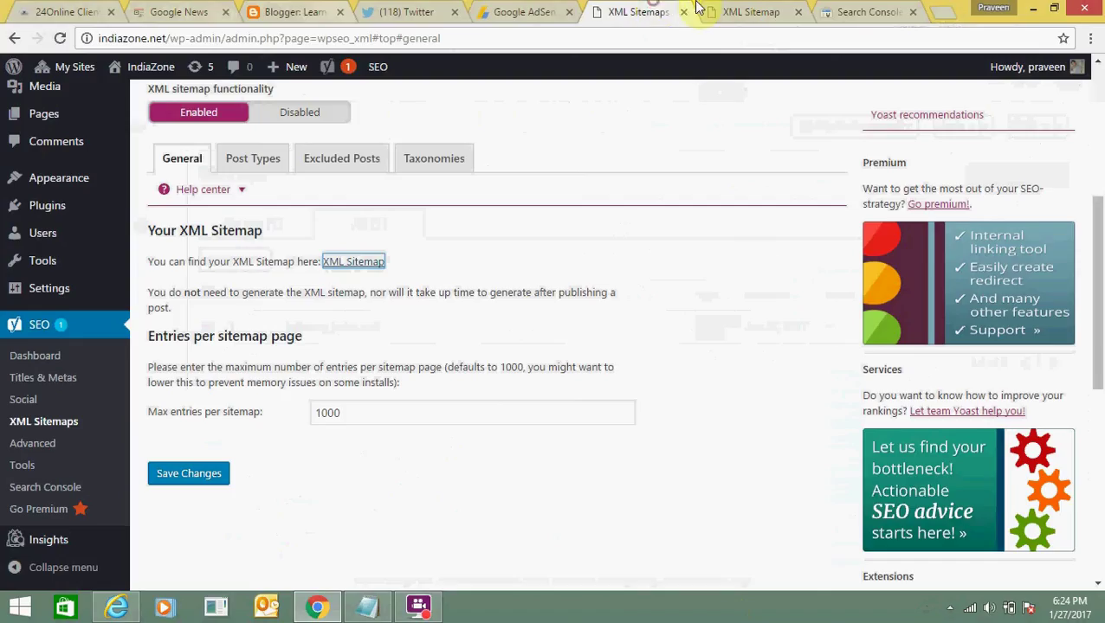
click(753, 9)
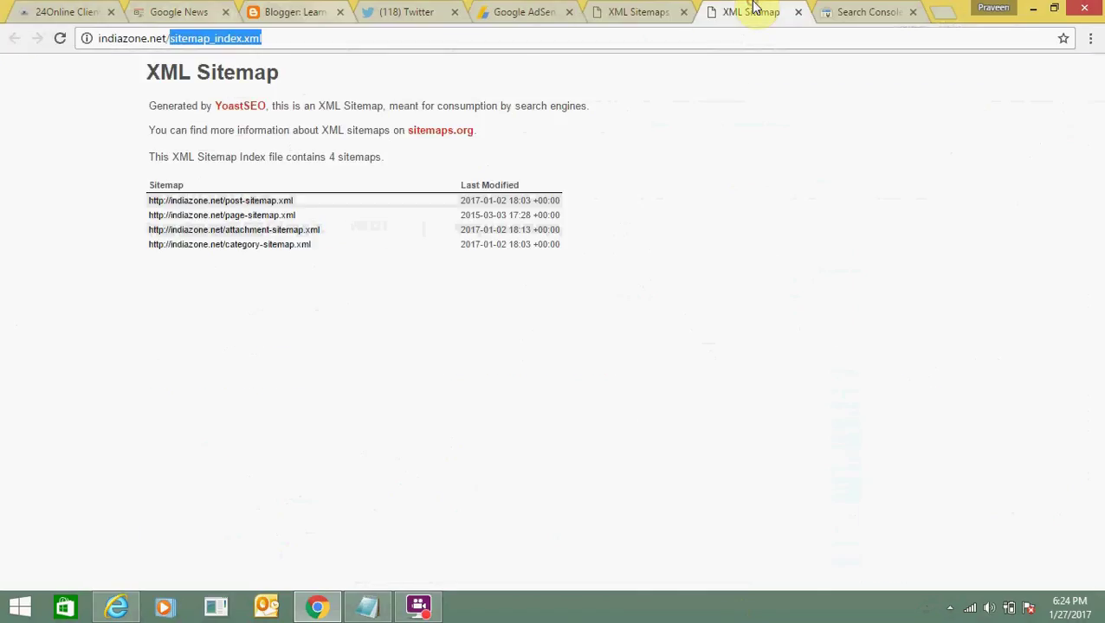
click(744, 97)
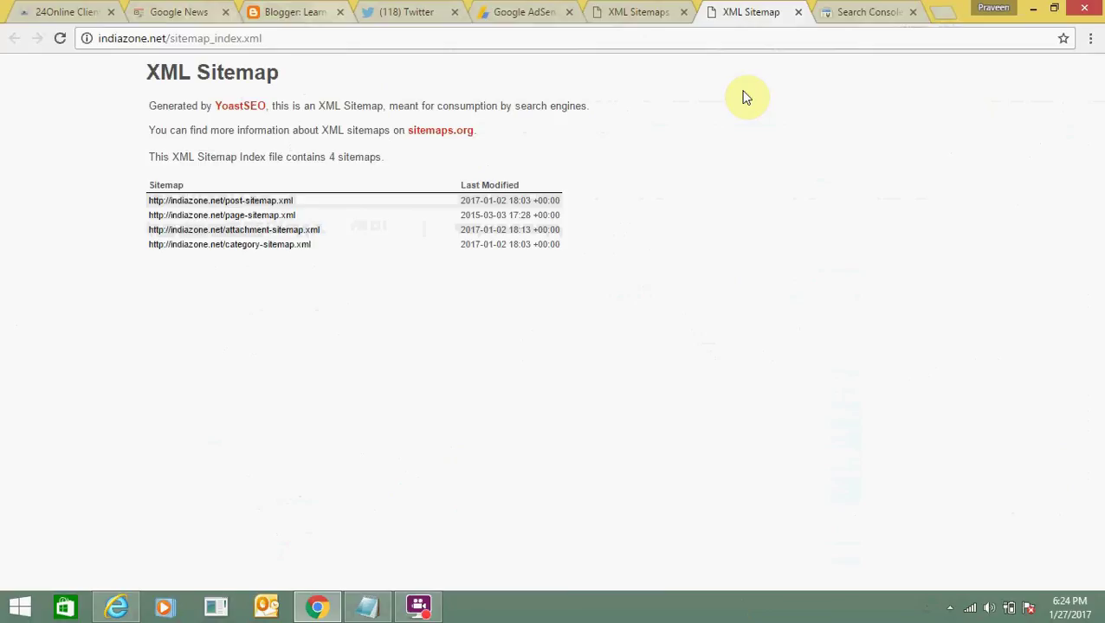
click(644, 9)
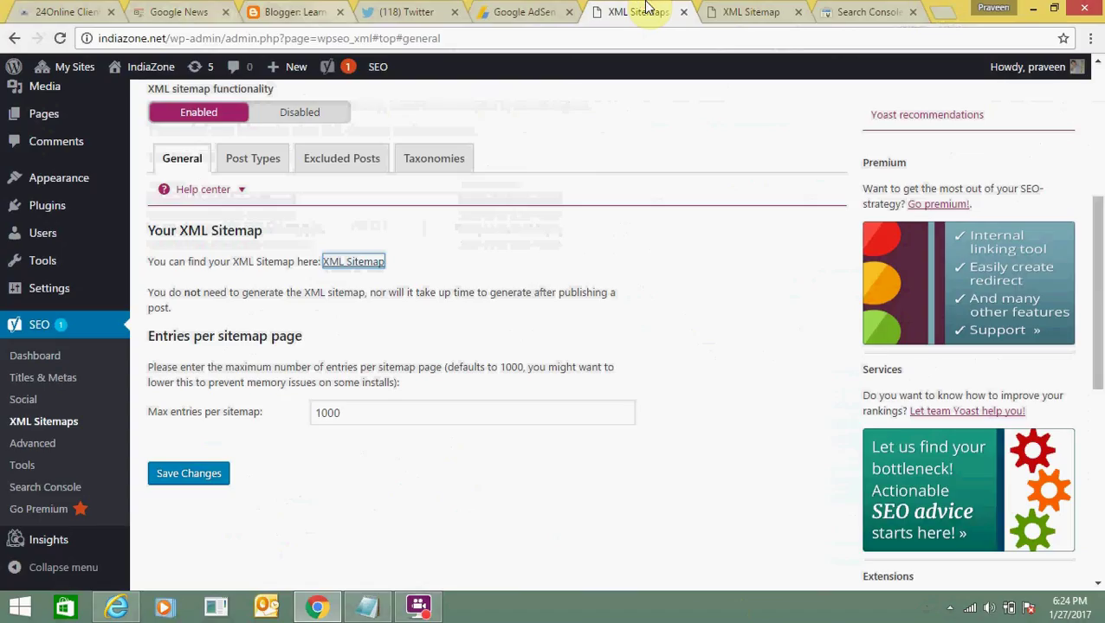
click(847, 9)
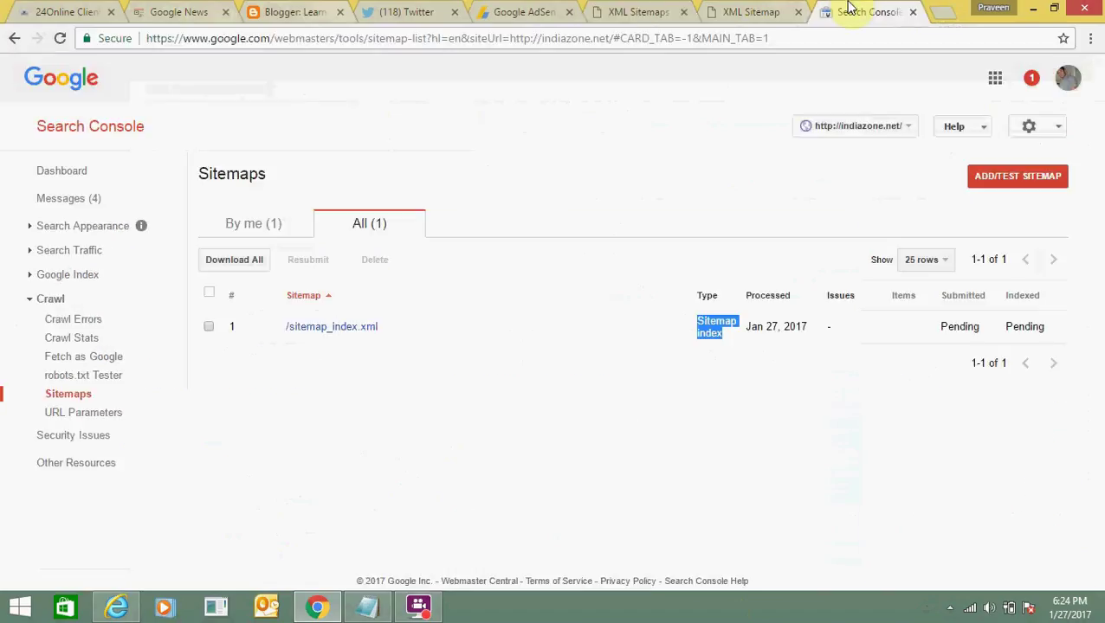